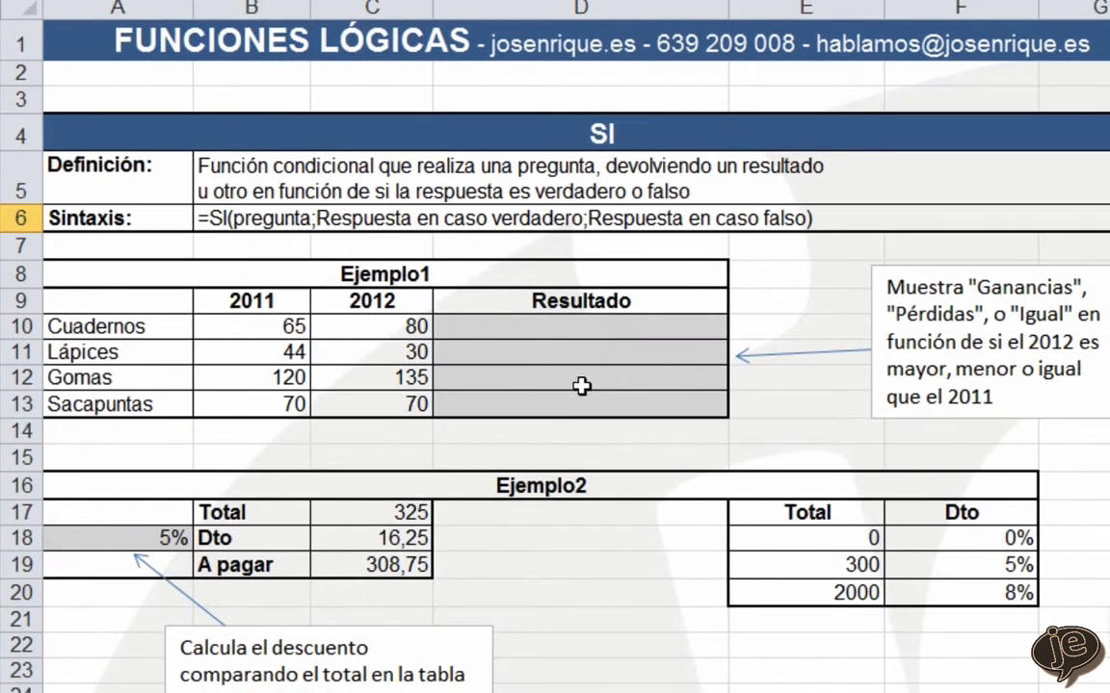
Enter the formula =SI(C10>B10;"GANANCIAS";"PÉRDIDAS") in the Resultado cell for Cuadernos, D10.
left_click(560, 329)
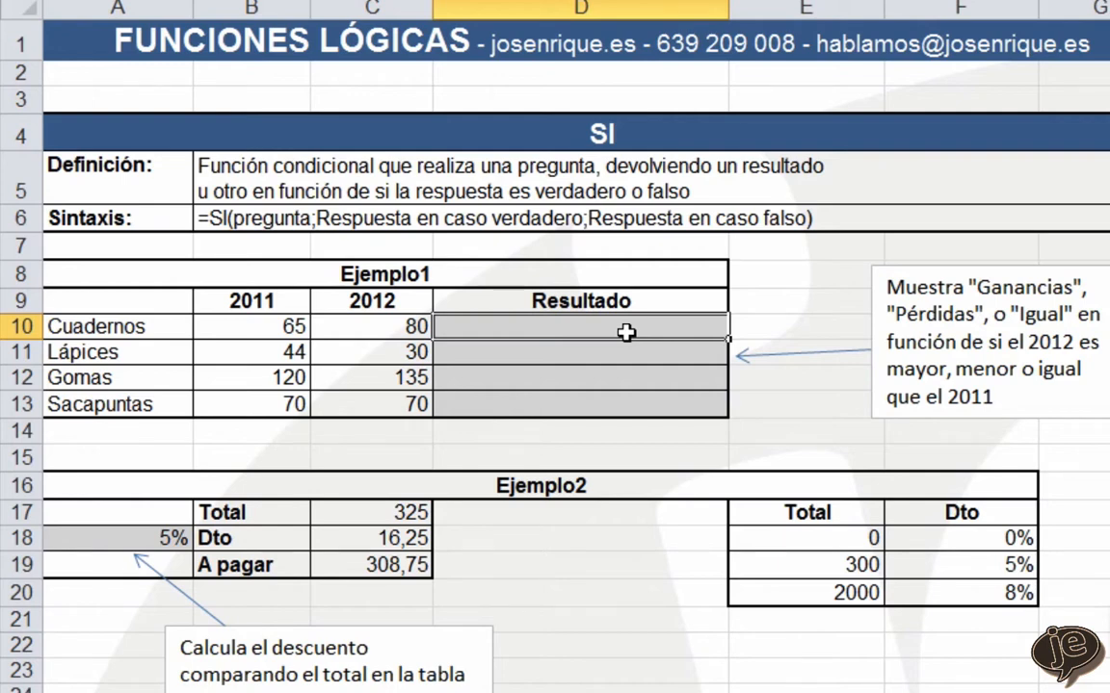
type("=si(")
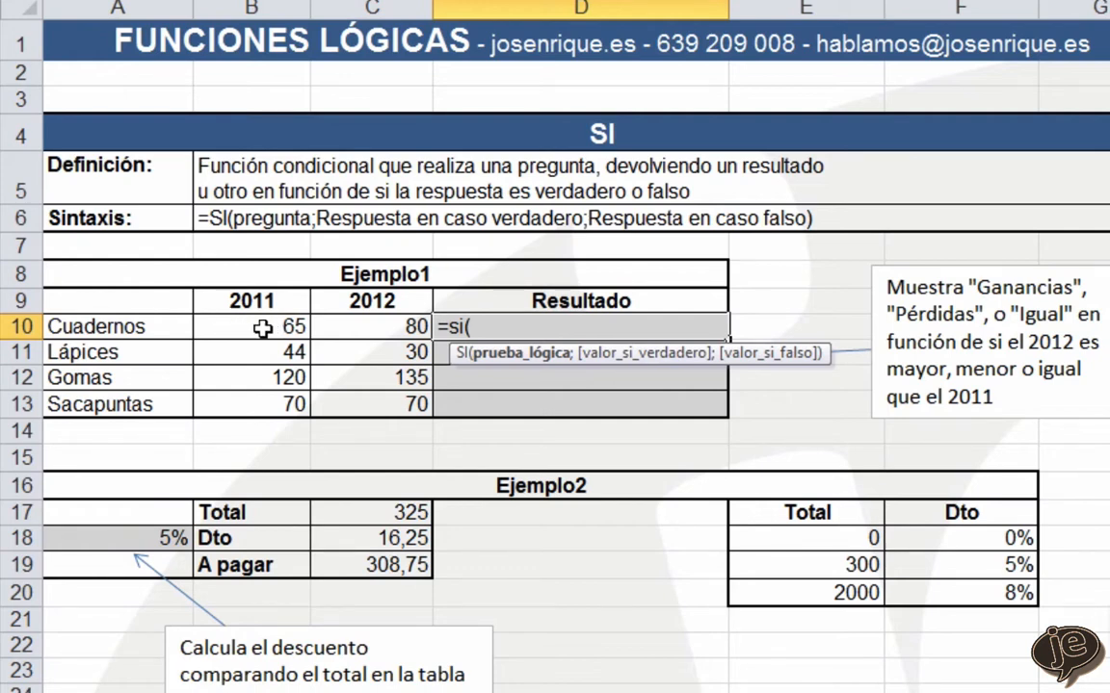
left_click(380, 328)
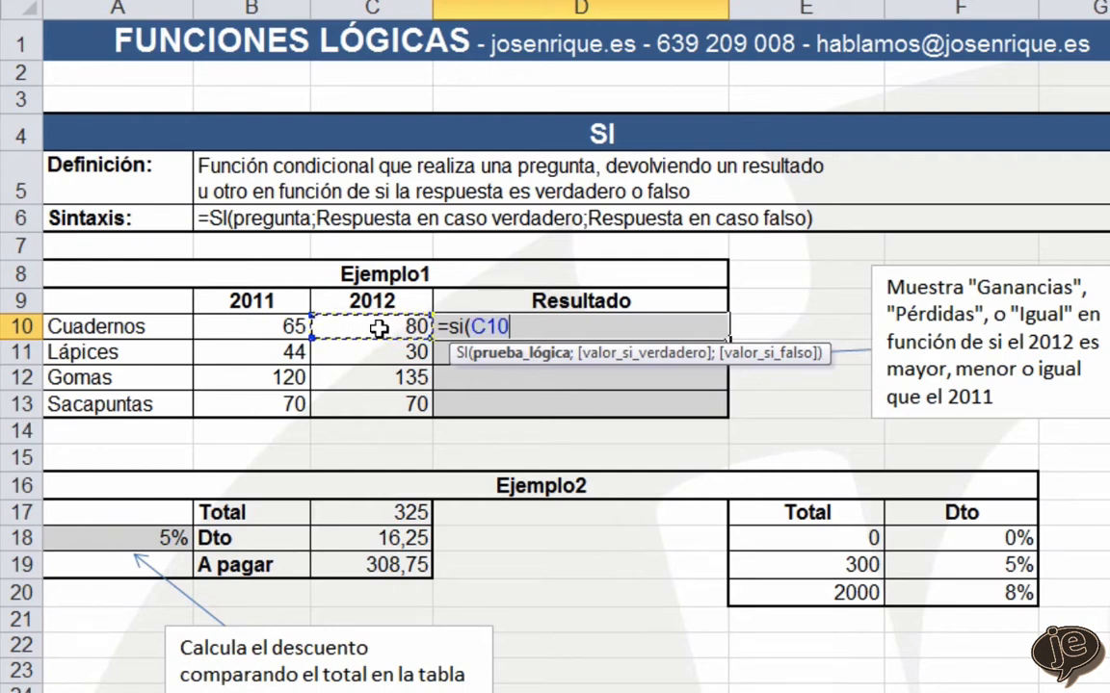
type(">")
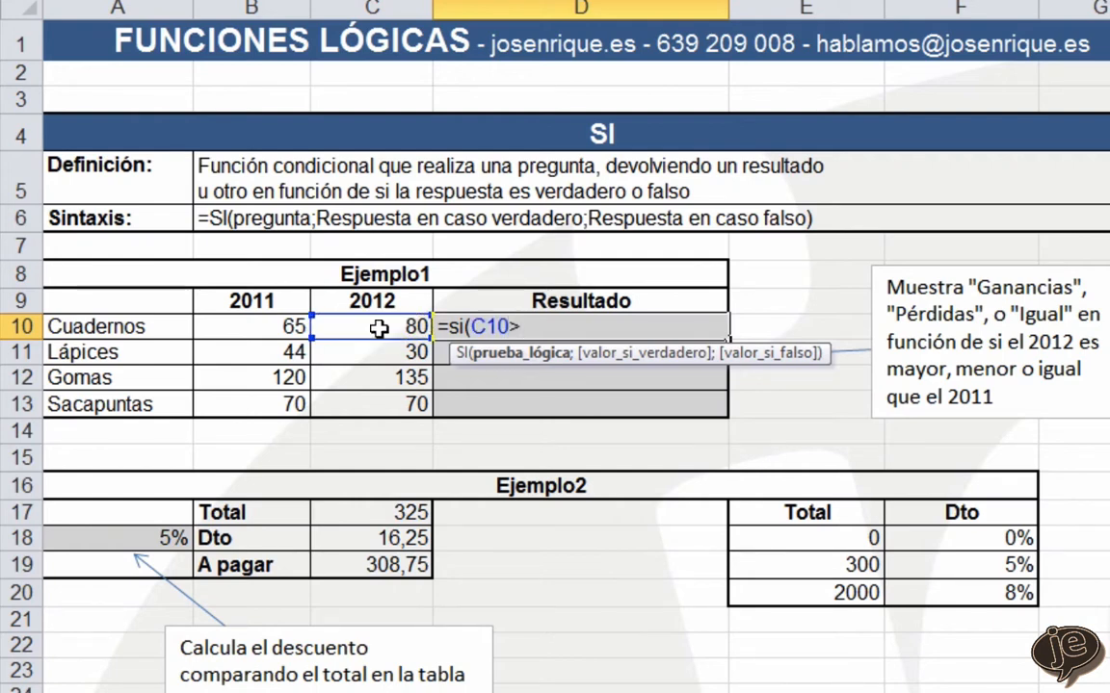
left_click(255, 328)
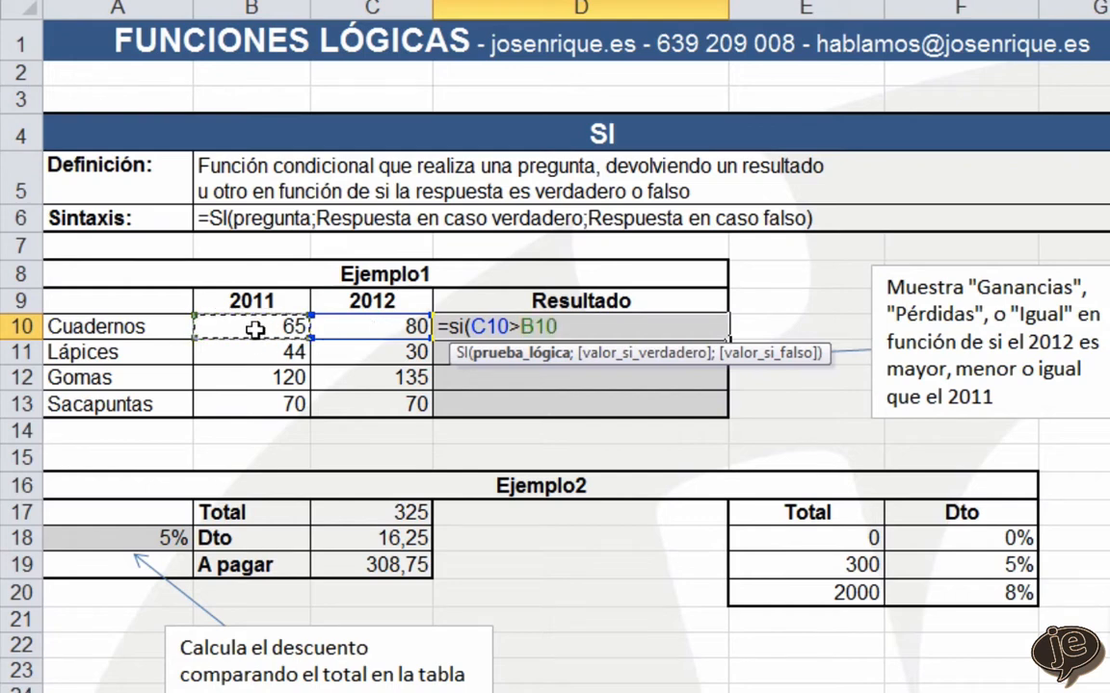
type(";")
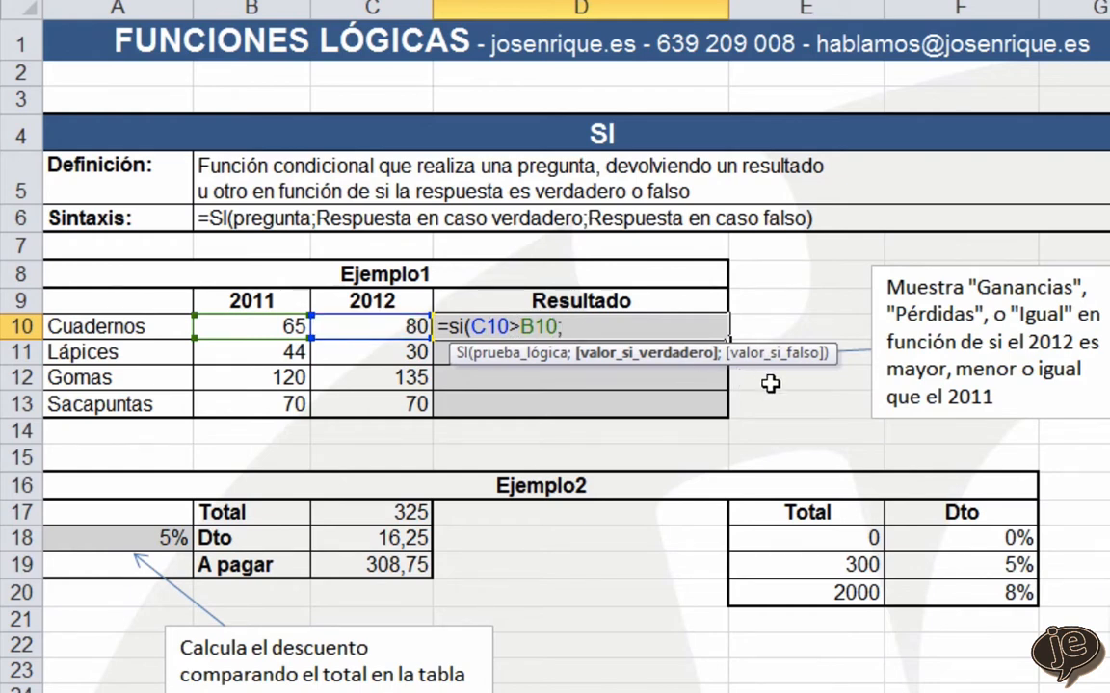
type("\"GANANC")
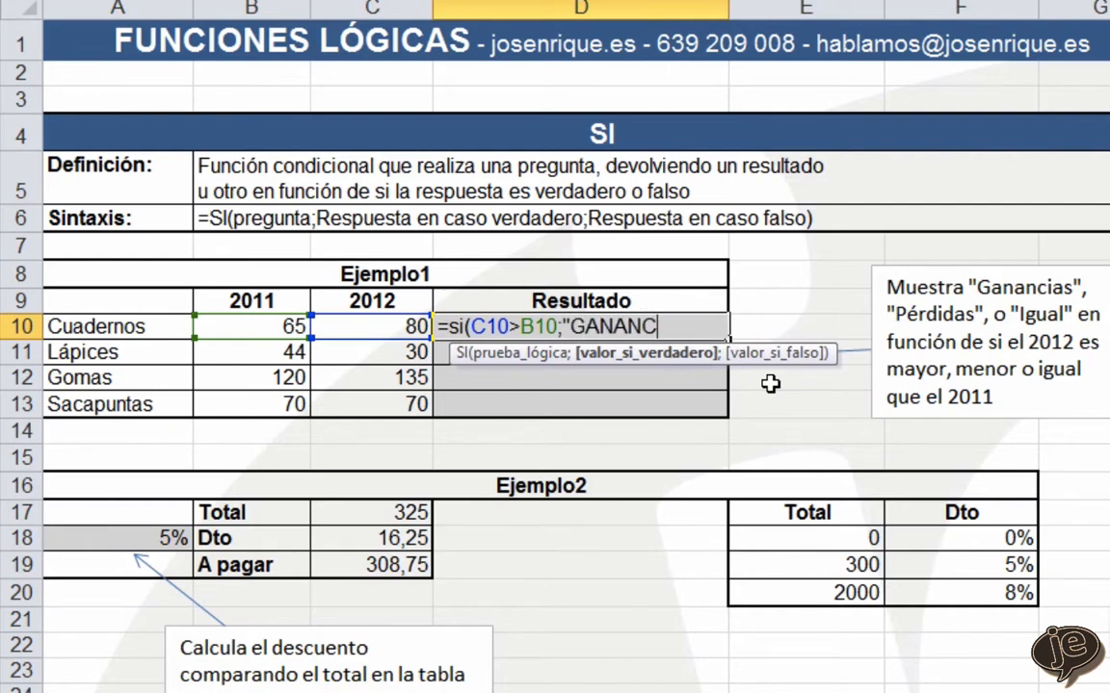
type("IAS\"")
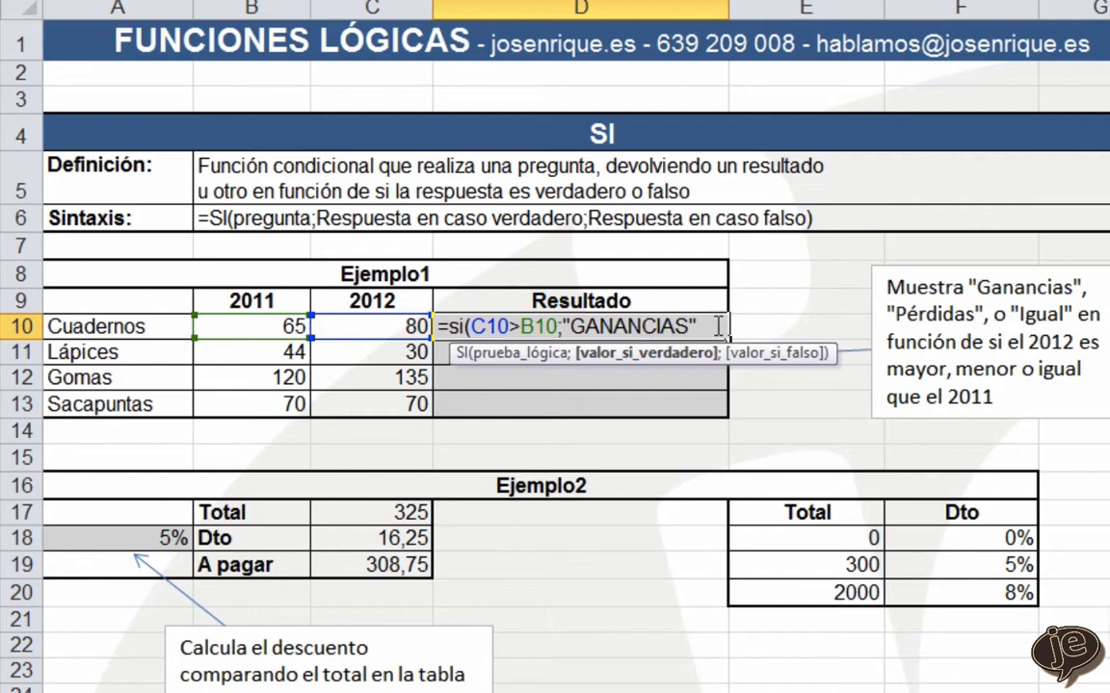
type(";")
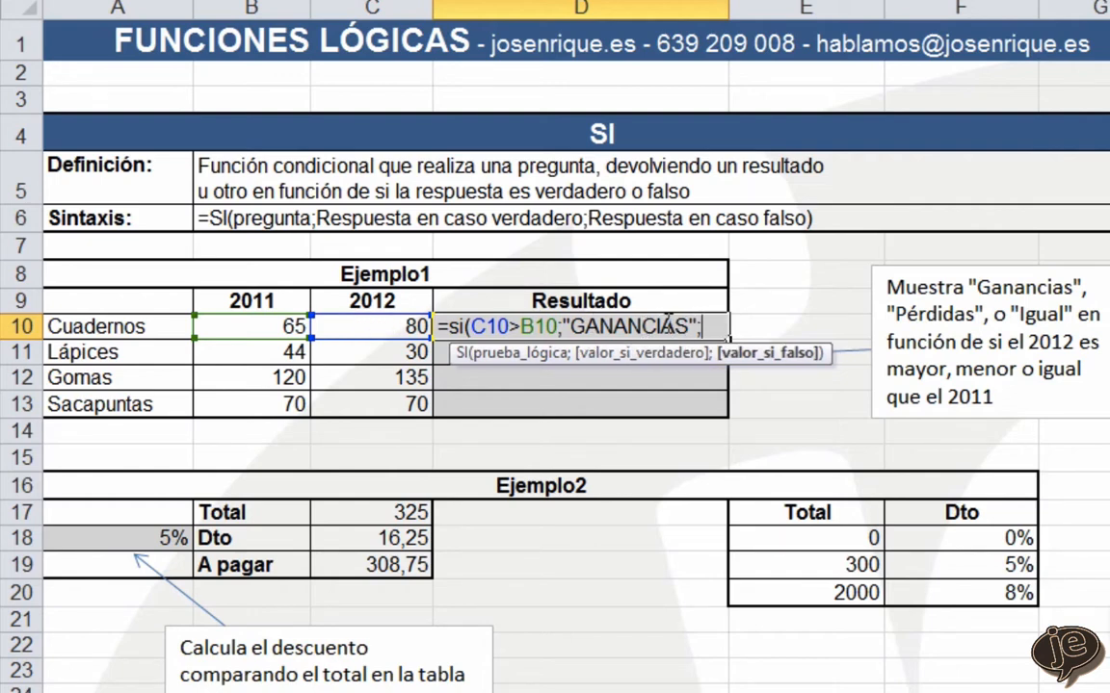
type("\"")
type("PÉRDID")
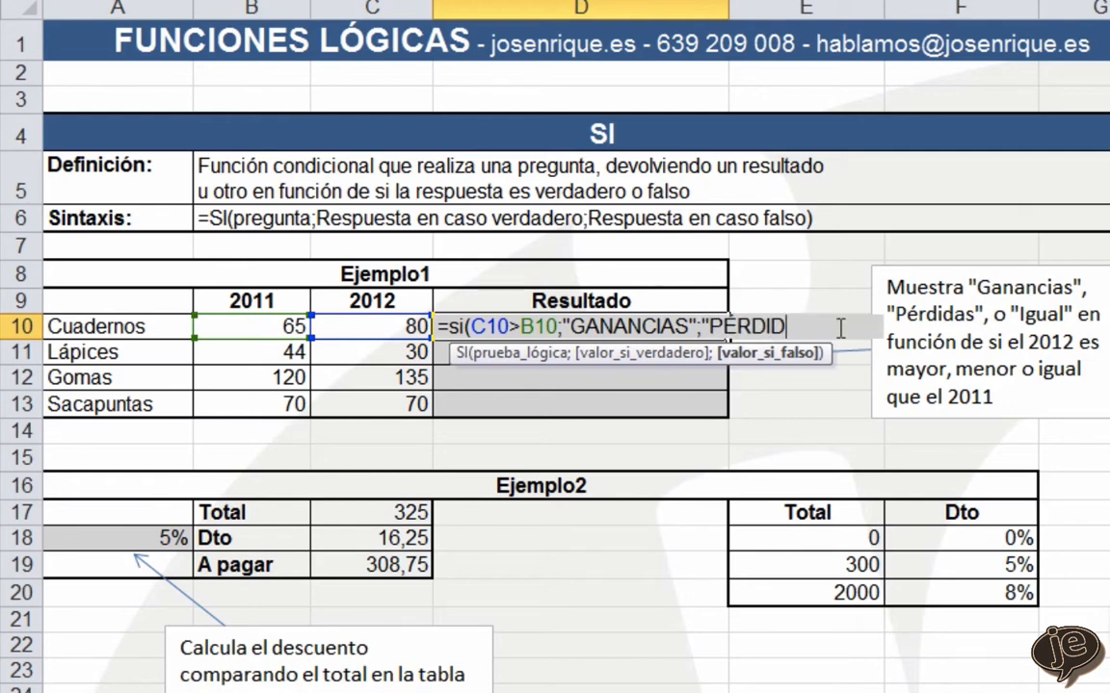
type("AS\"")
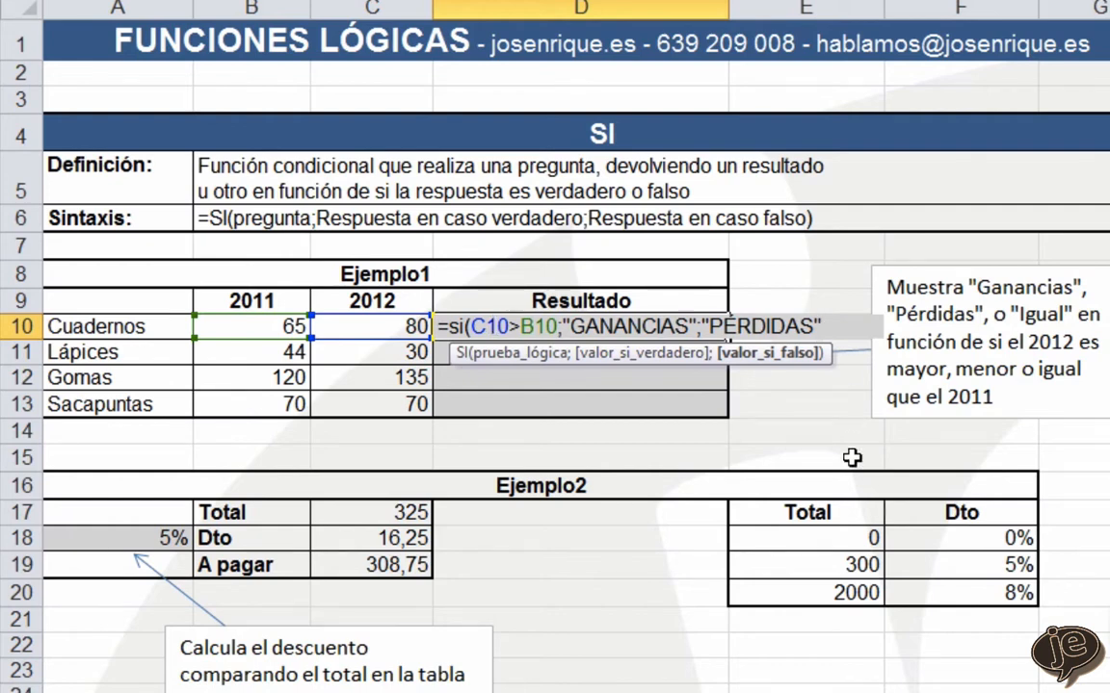
key("Return")
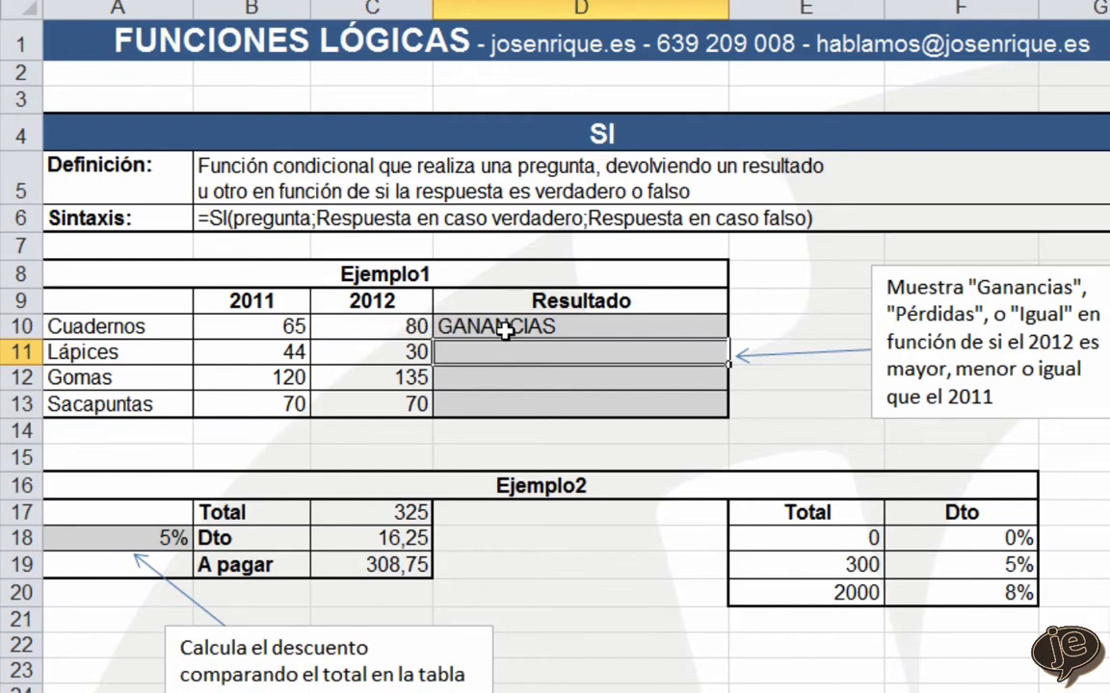
Copy the Cuadernos result formula down through the Lápices, Gomas and Sacapuntas rows to D13.
left_click(463, 327)
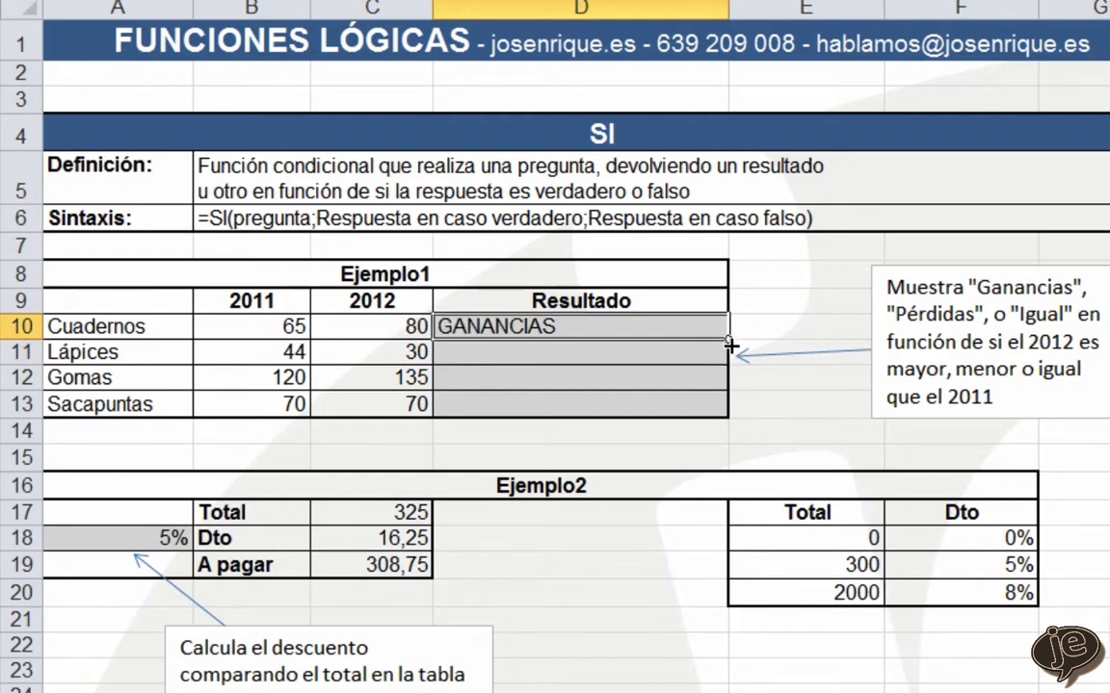
left_click_drag(730, 339, 729, 352)
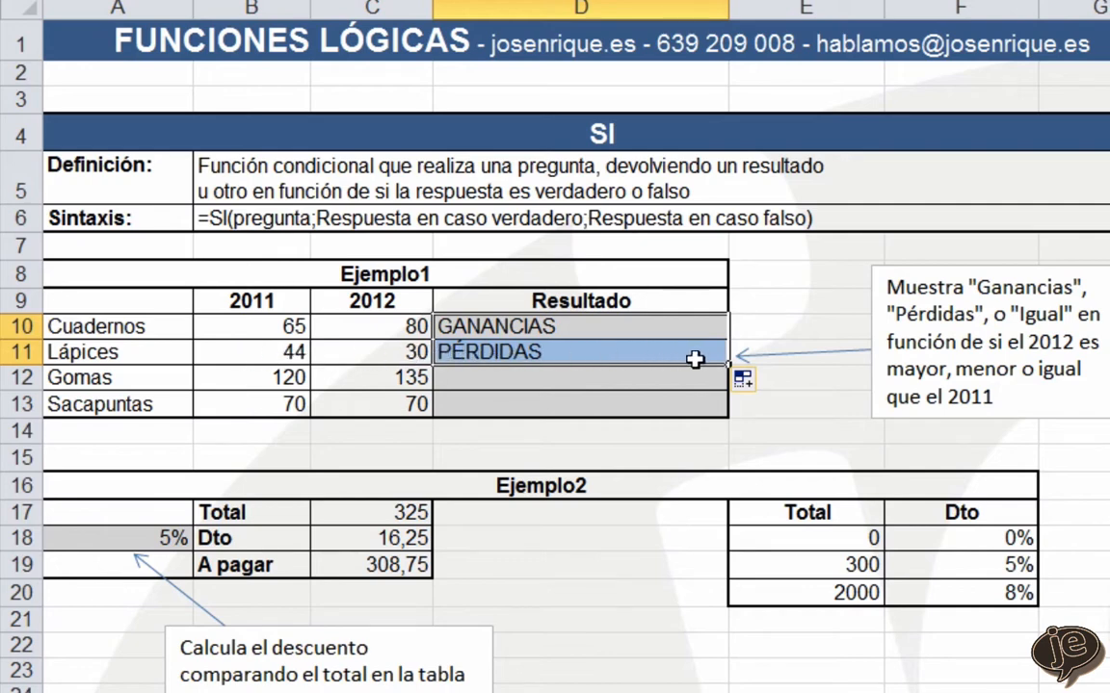
left_click_drag(729, 365, 727, 414)
left_click(797, 412)
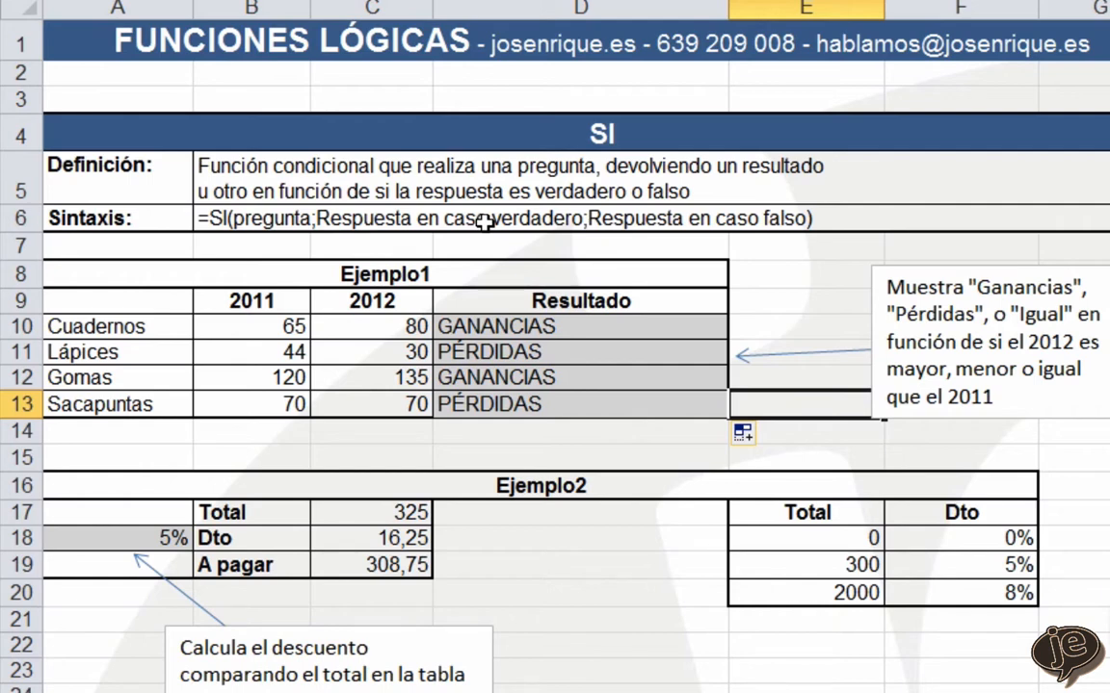
Remove the "PÉRDIDAS" argument and the closing parenthesis from the formula in D10.
double_click(546, 328)
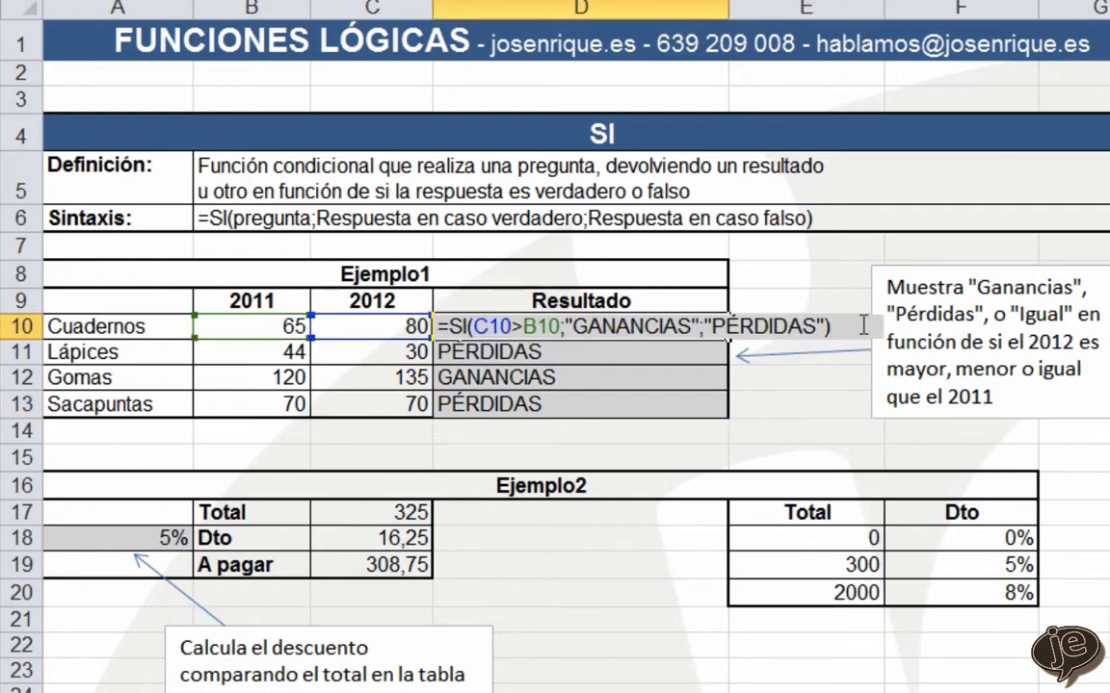
key("BackSpace")
key("BackSpace")
key("BackSpace")
key("BackSpace")
key("BackSpace")
key("BackSpace")
key("BackSpace")
key("BackSpace")
key("BackSpace")
key("BackSpace")
key("BackSpace")
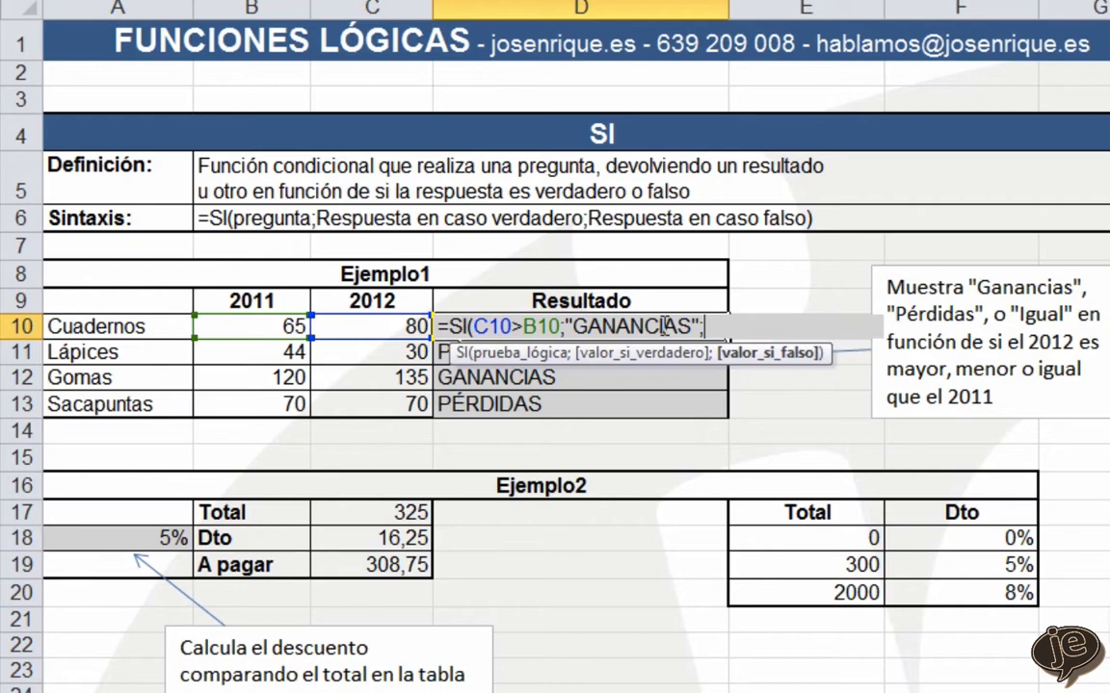
Complete the D10 formula with the nested false-case function SI(C10=B10;"IGUAL";"PÉRDIDAS") and close both parentheses.
type("SI(")
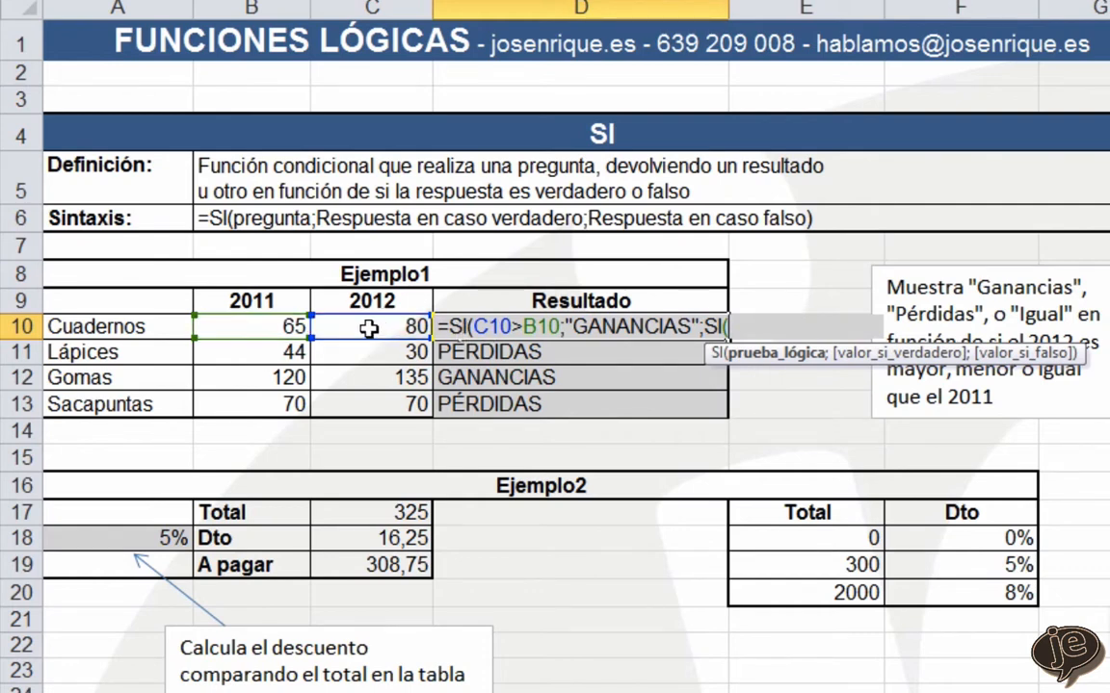
left_click(368, 328)
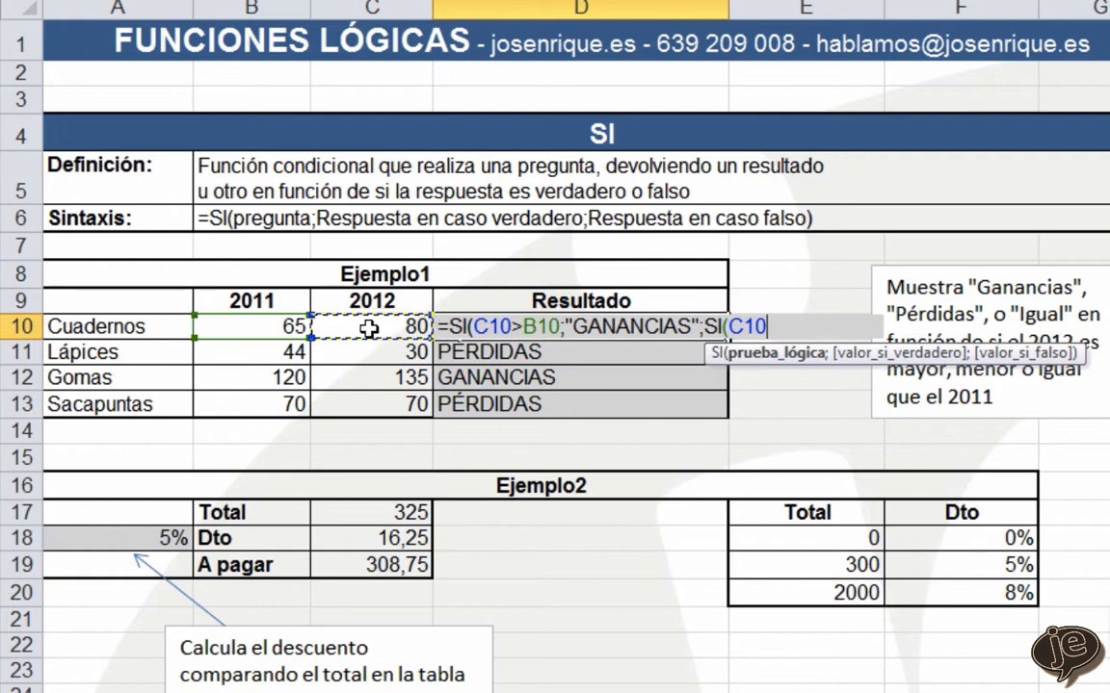
type("=")
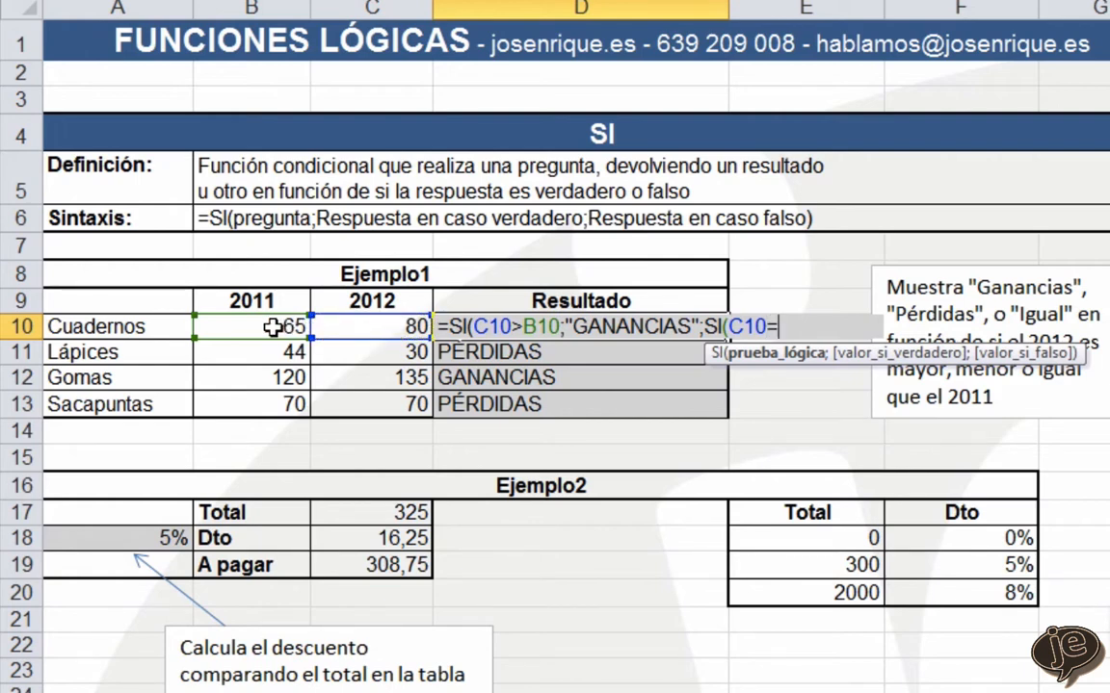
left_click(272, 328)
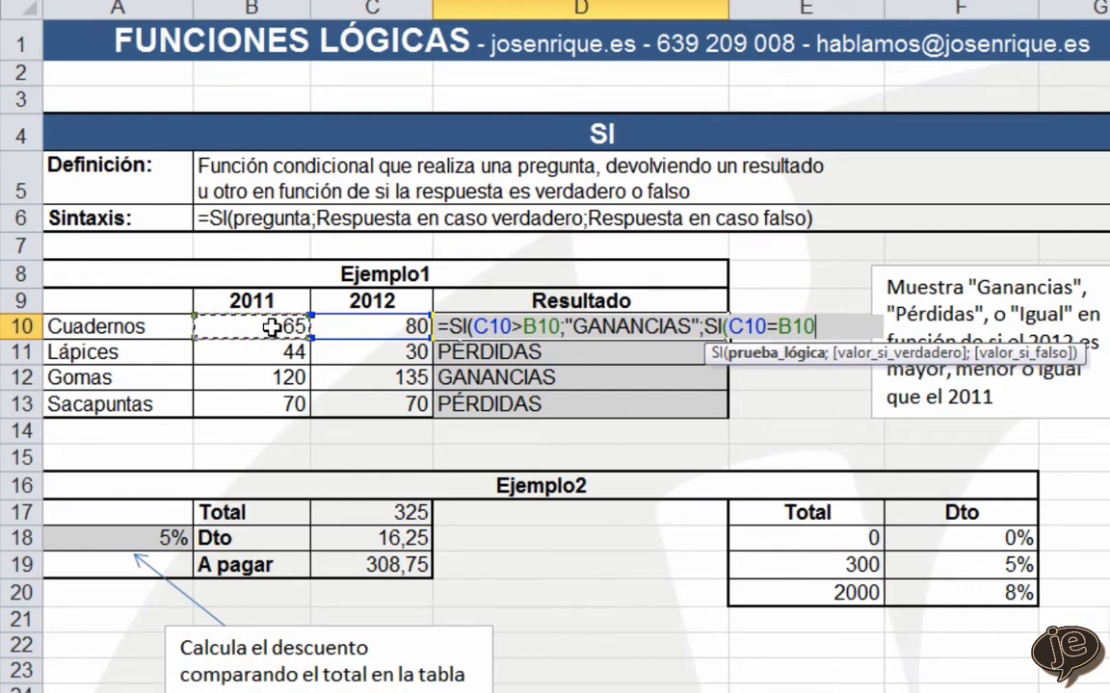
type(";\"IGUAL")
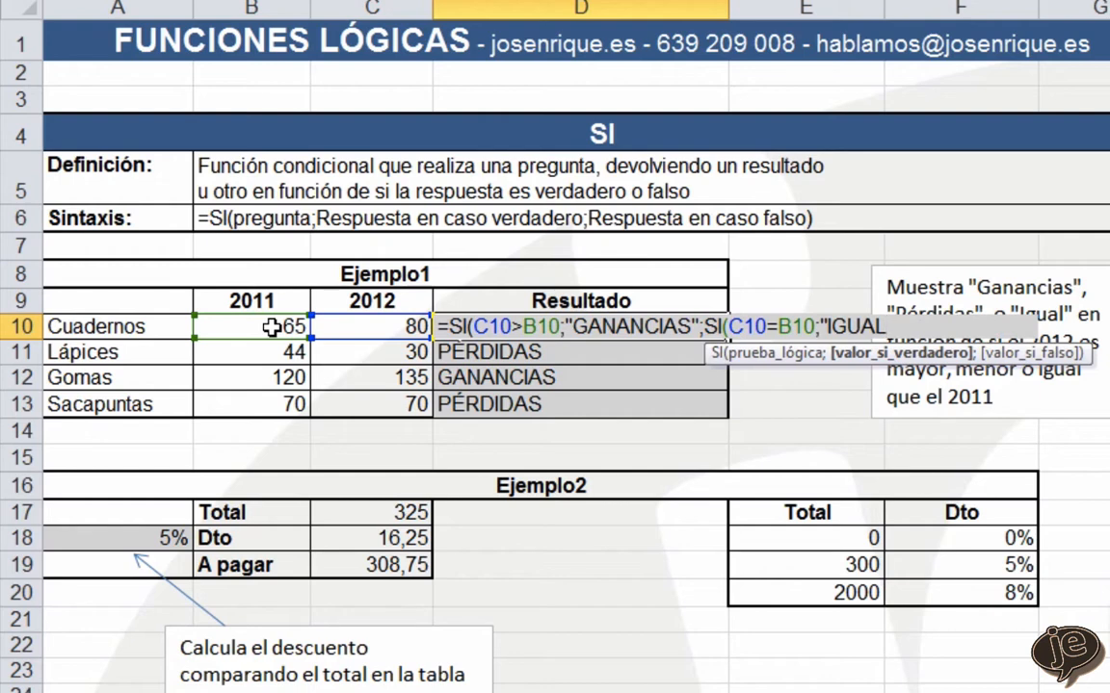
type("\"")
type(";\"PE")
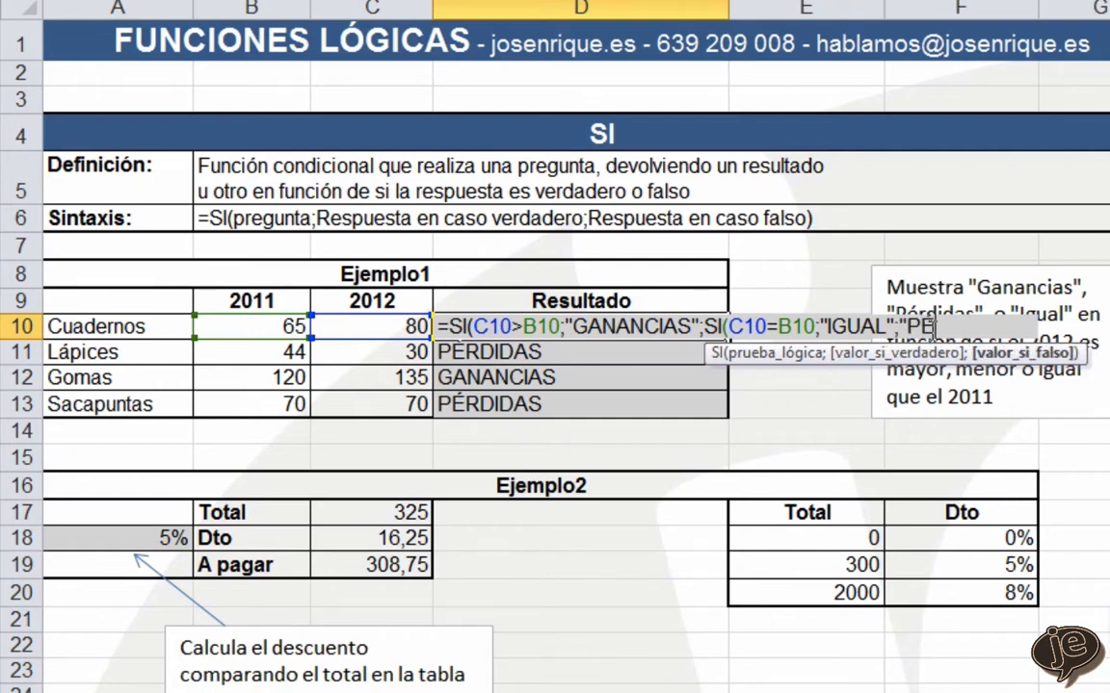
type("RDIDAS")
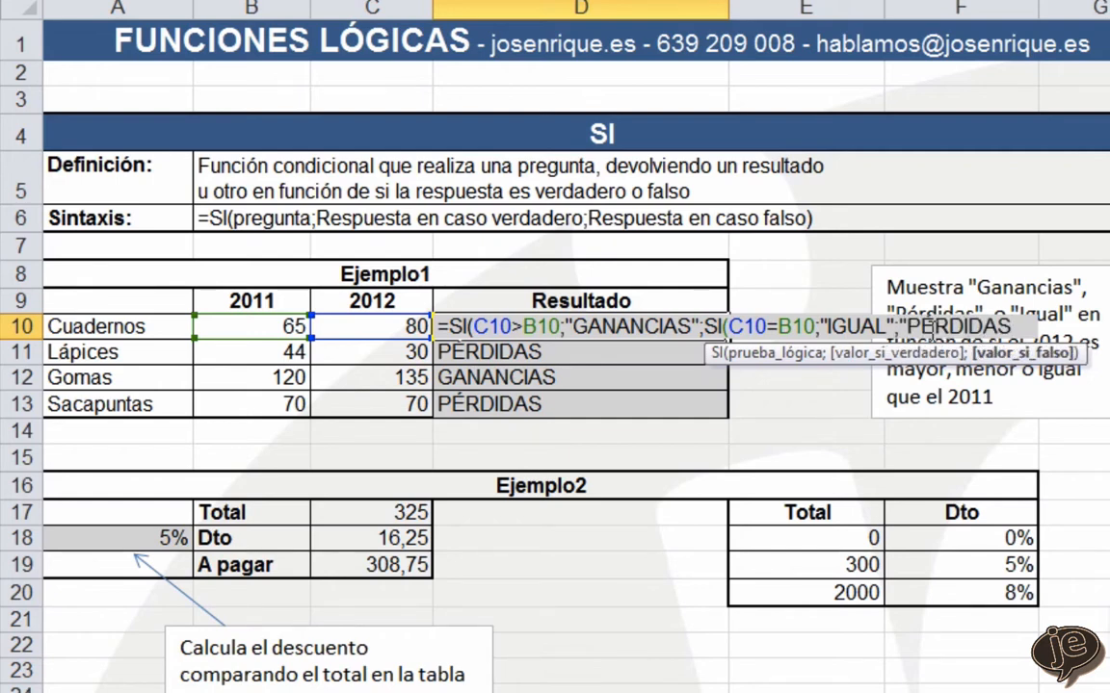
type("\"))")
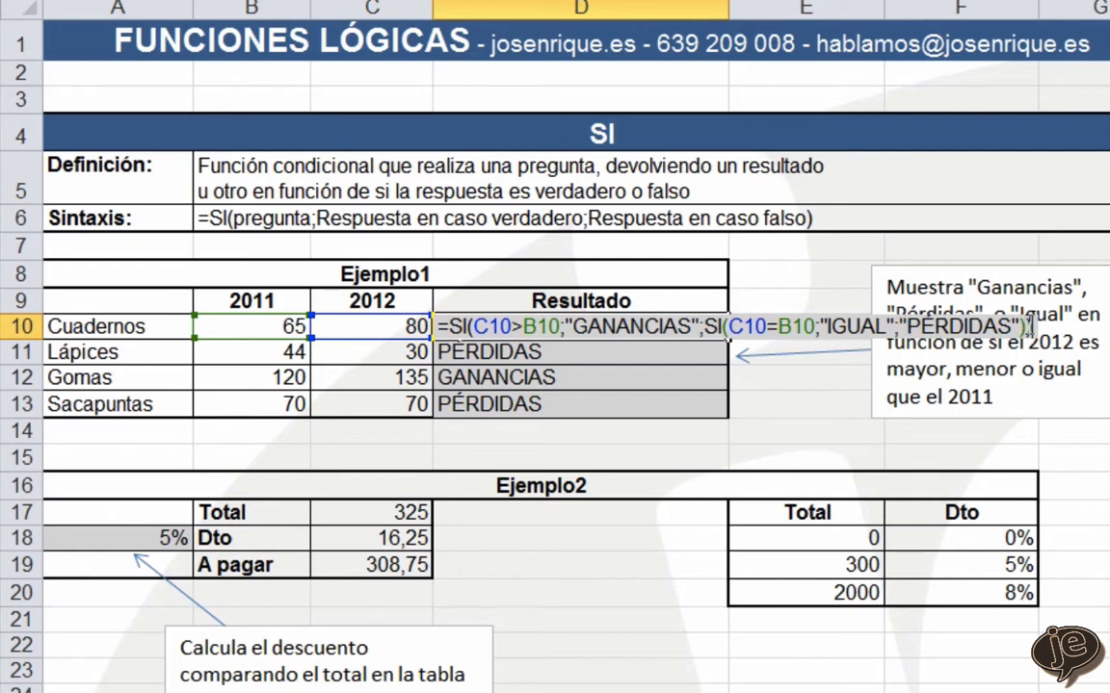
type(")")
key("Return")
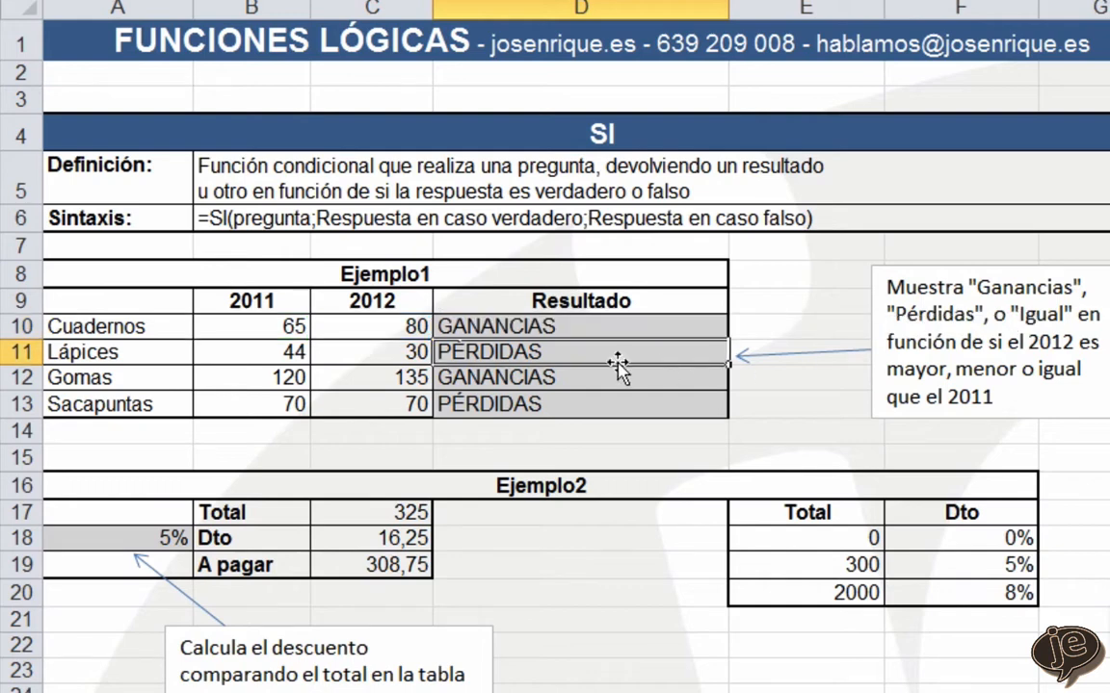
Fill the nested SI formula from D10 down the Resultado column to D13.
left_click(587, 326)
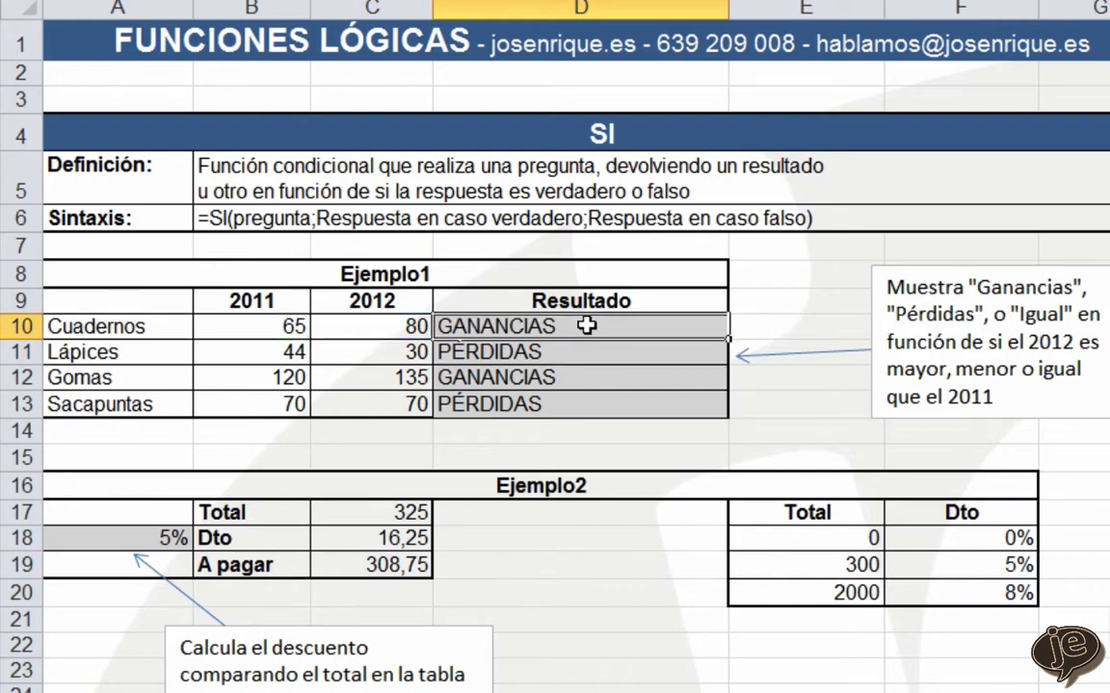
double_click(730, 339)
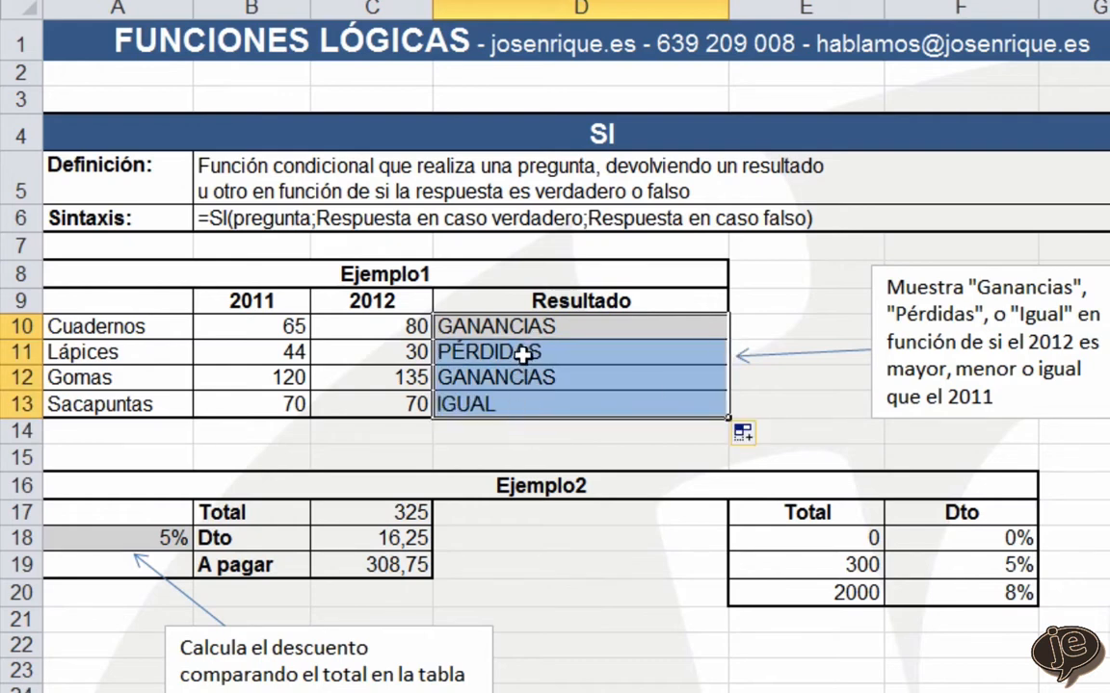
left_click(529, 449)
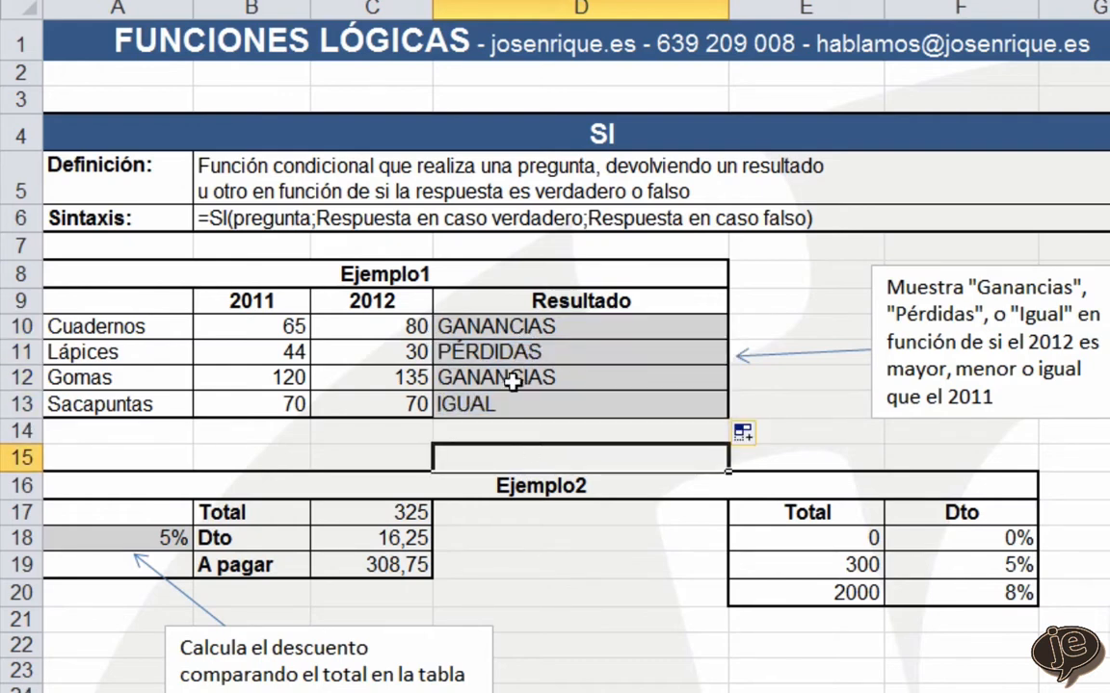
left_click(284, 328)
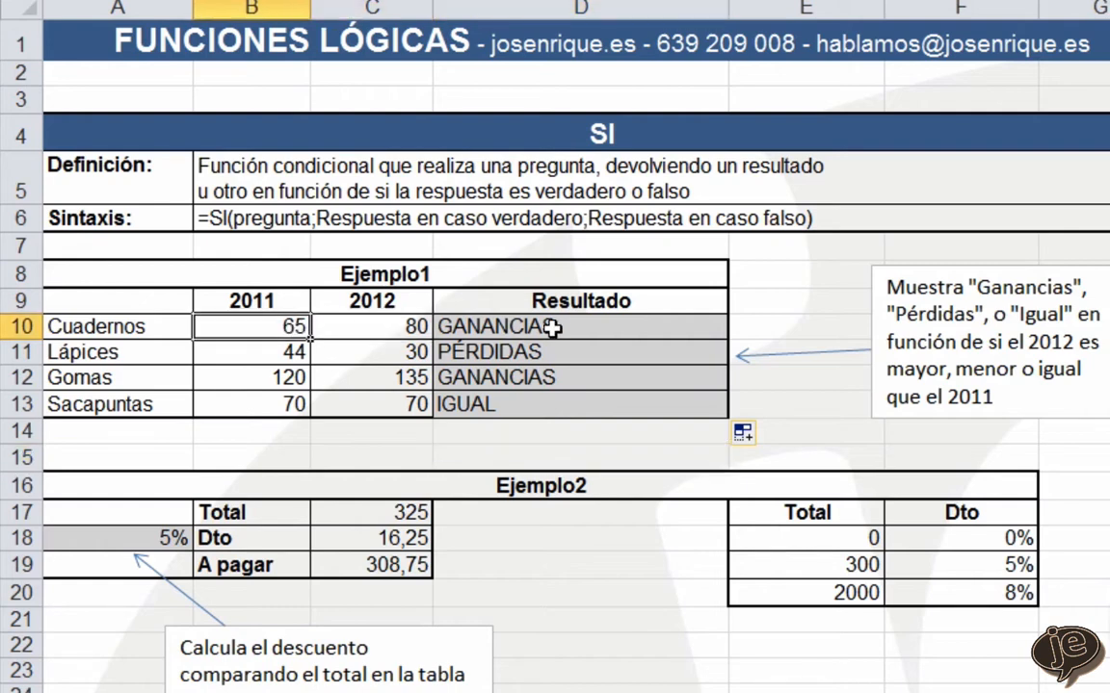
left_click(303, 351)
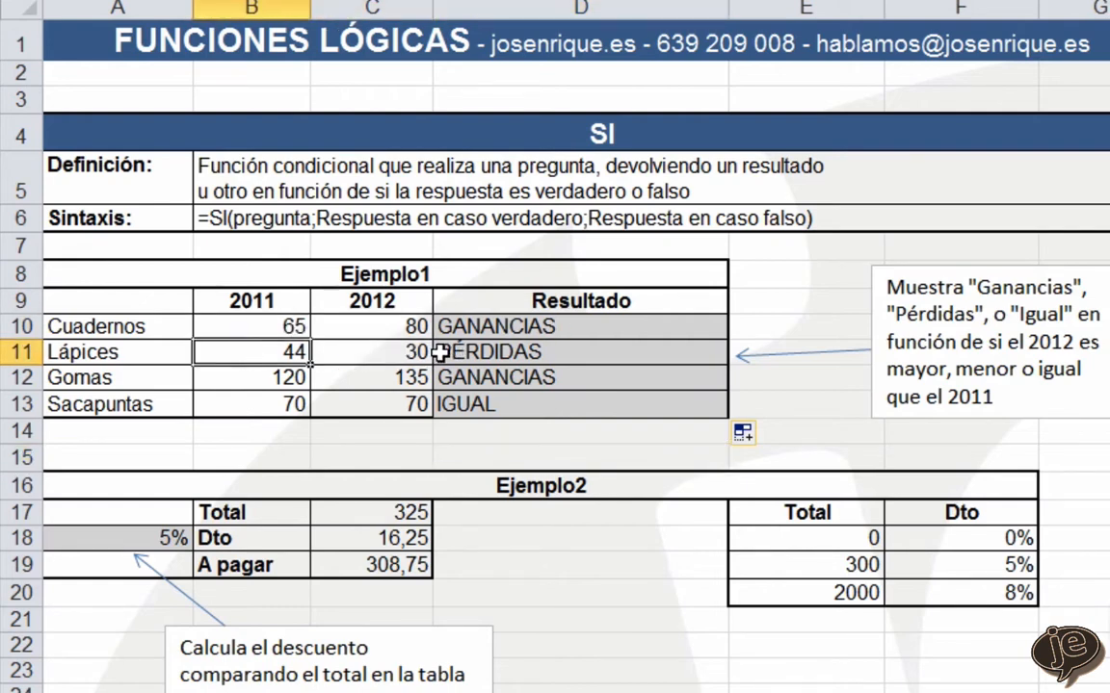
left_click(241, 405)
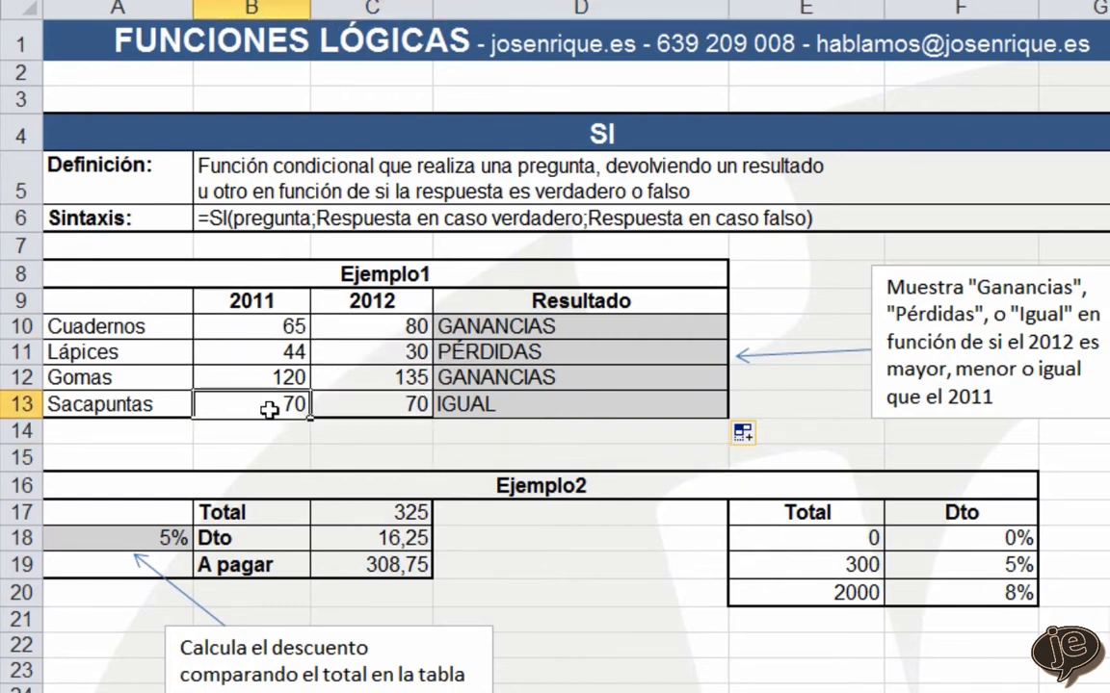
left_click(817, 448)
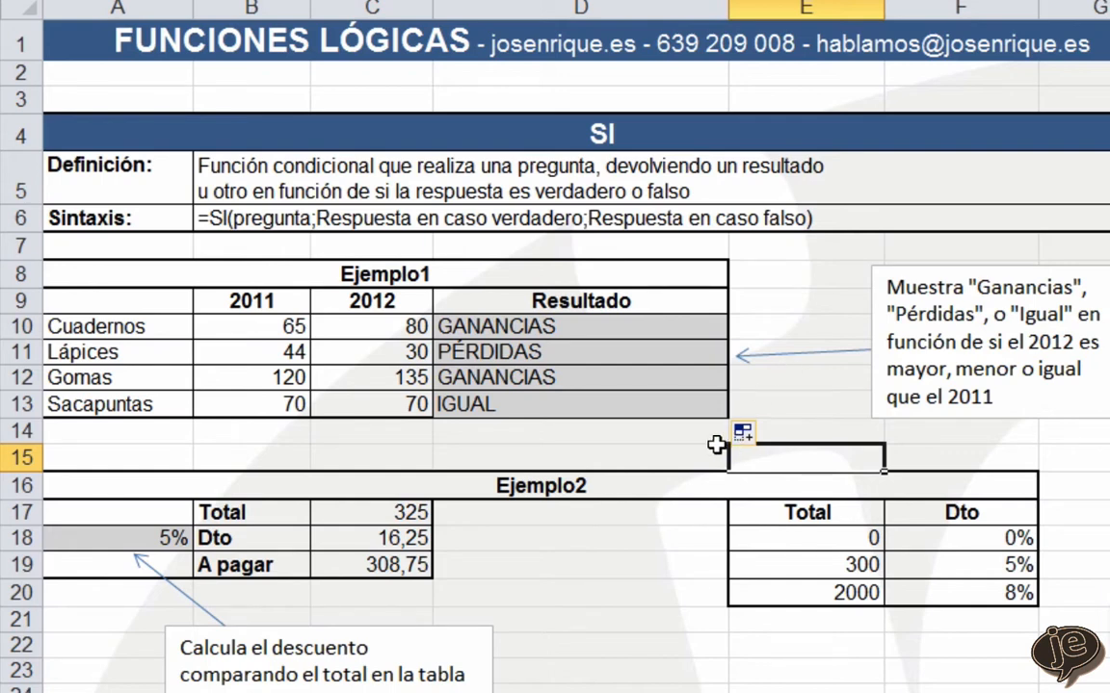
Add a row to the Ejemplo2 discount table with Total 5000 in E21 and Dto 12% in F21.
scroll(715, 444, "down", 2)
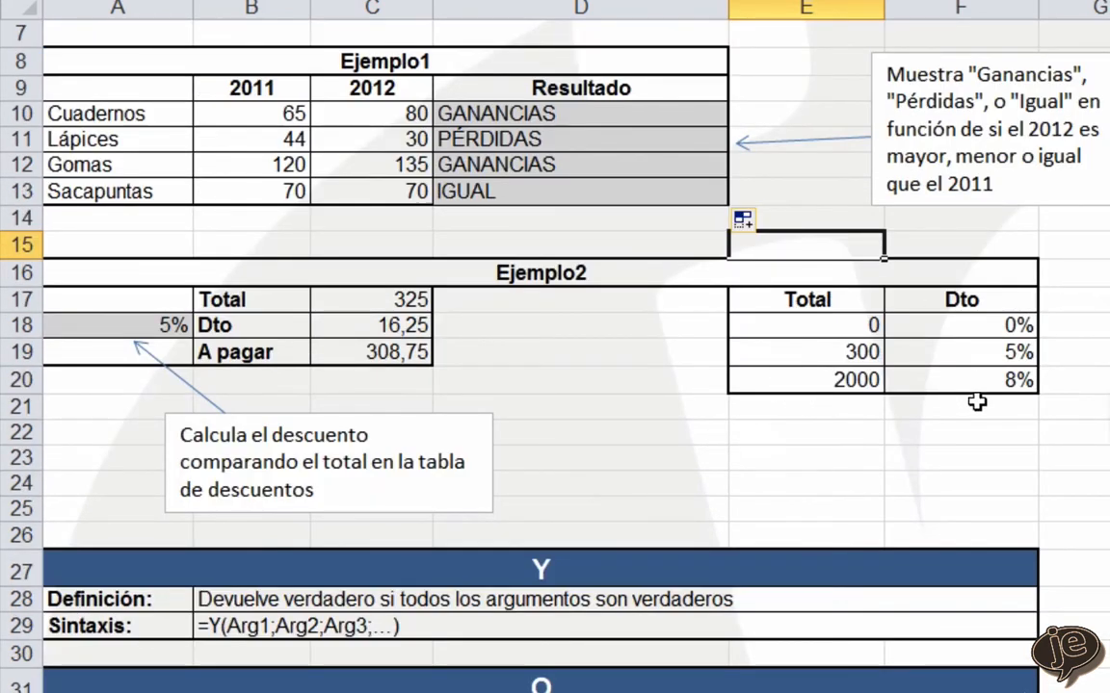
left_click(826, 408)
type("5000")
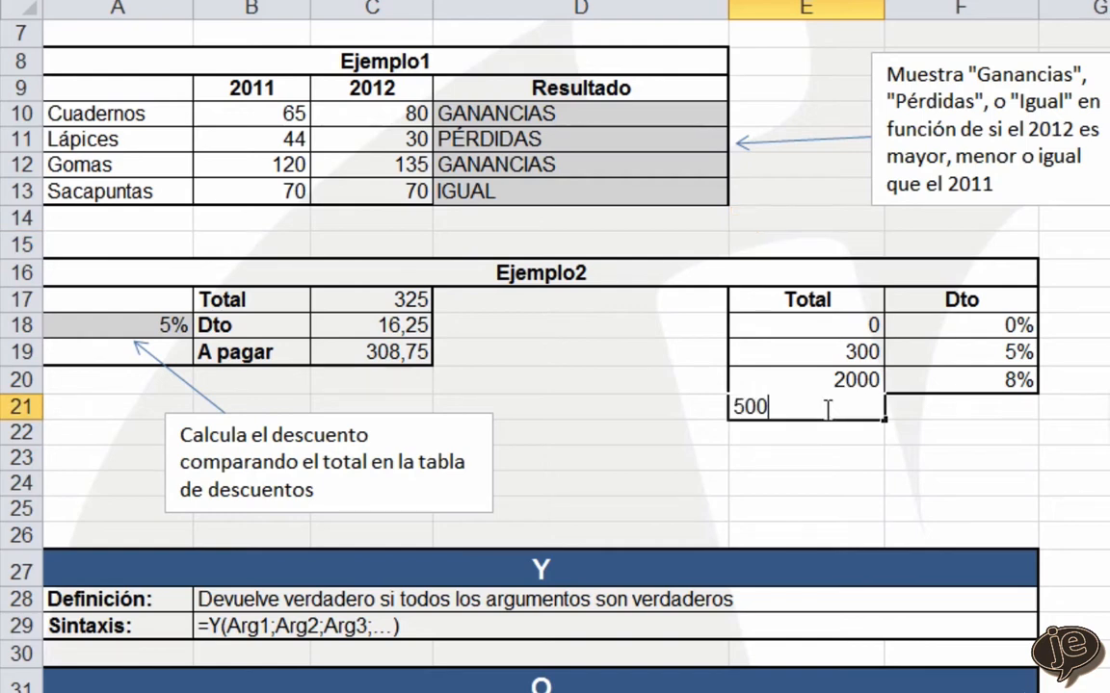
key("Tab")
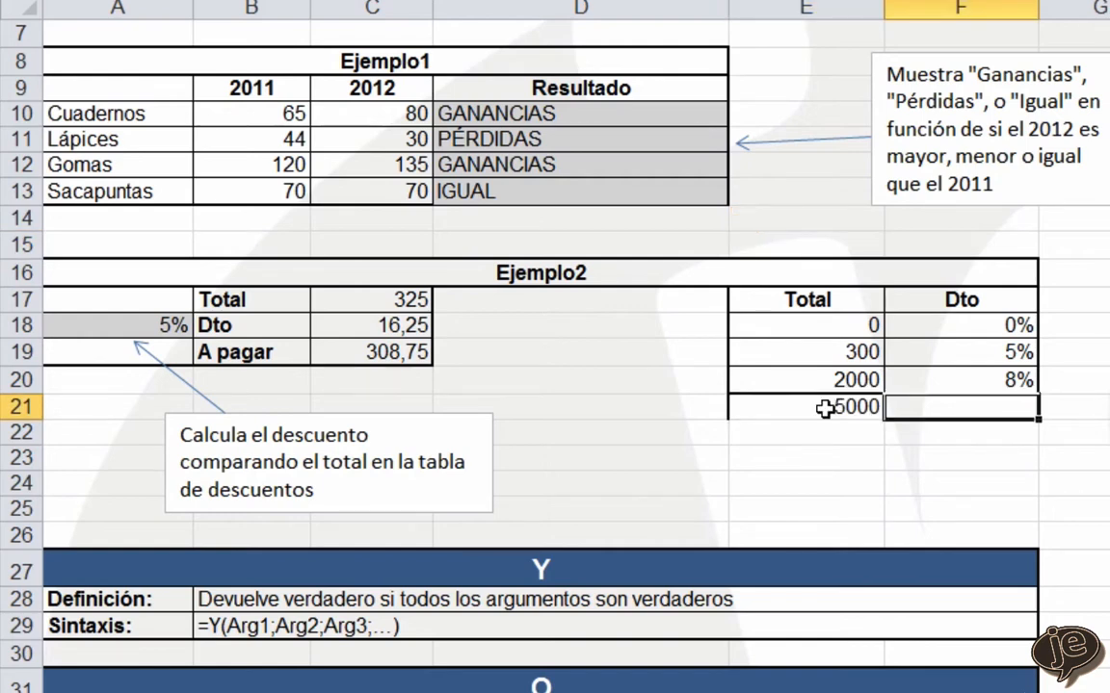
type("12")
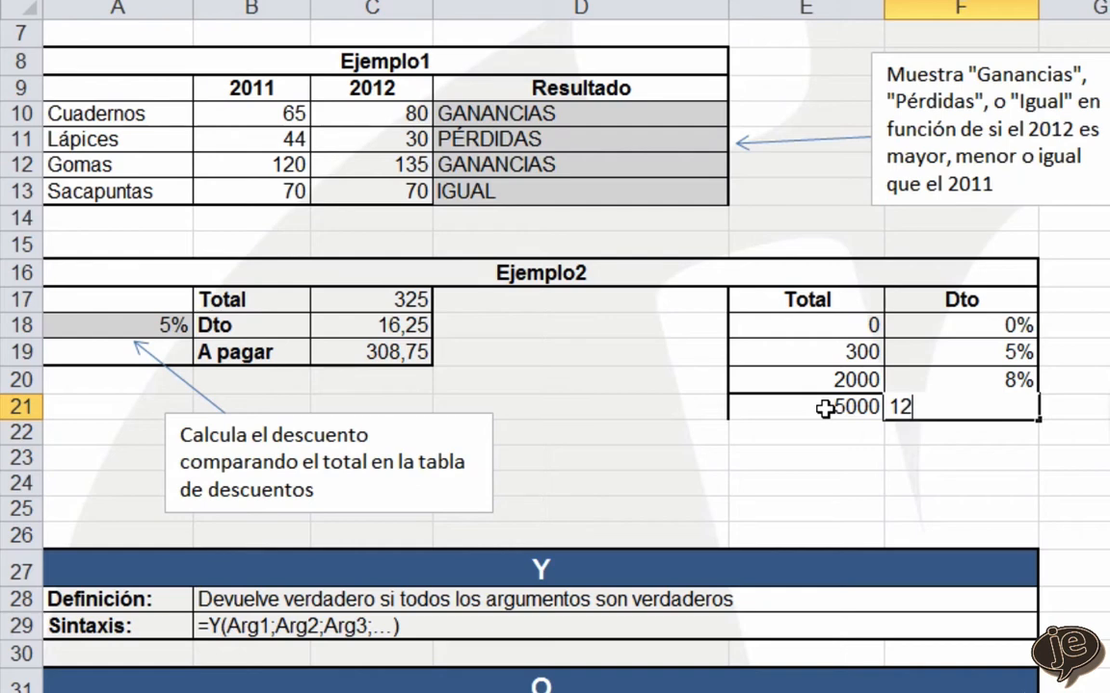
type("%")
key("Return")
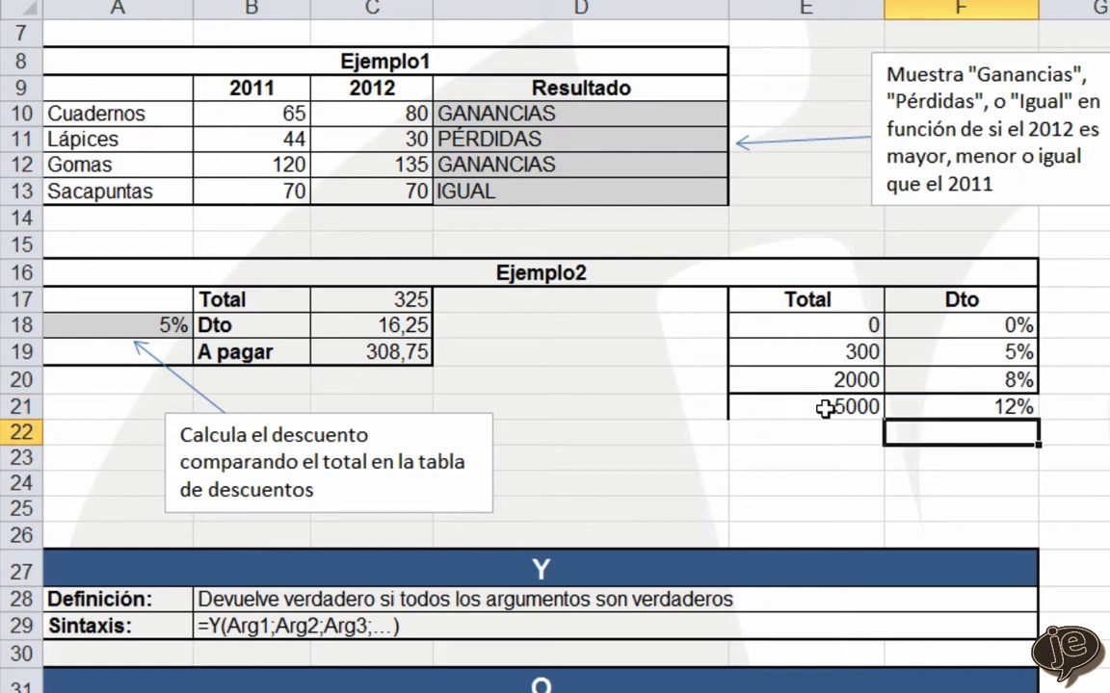
left_click(1103, 469)
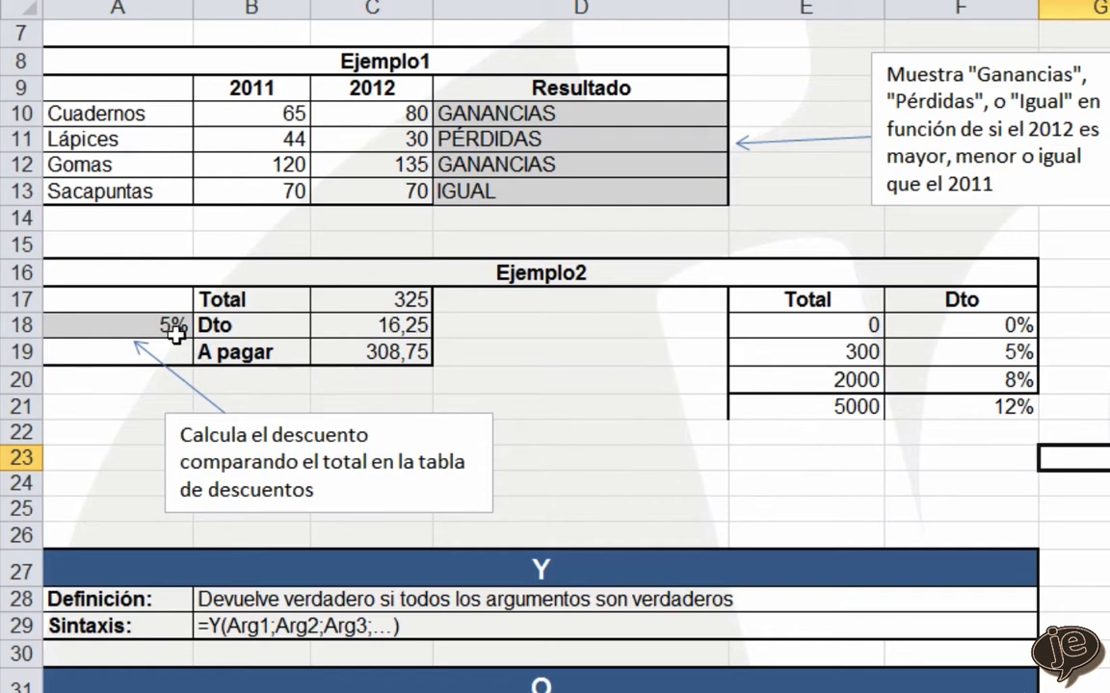
Clear the discount percentage from the grey cell A18.
left_click(136, 325)
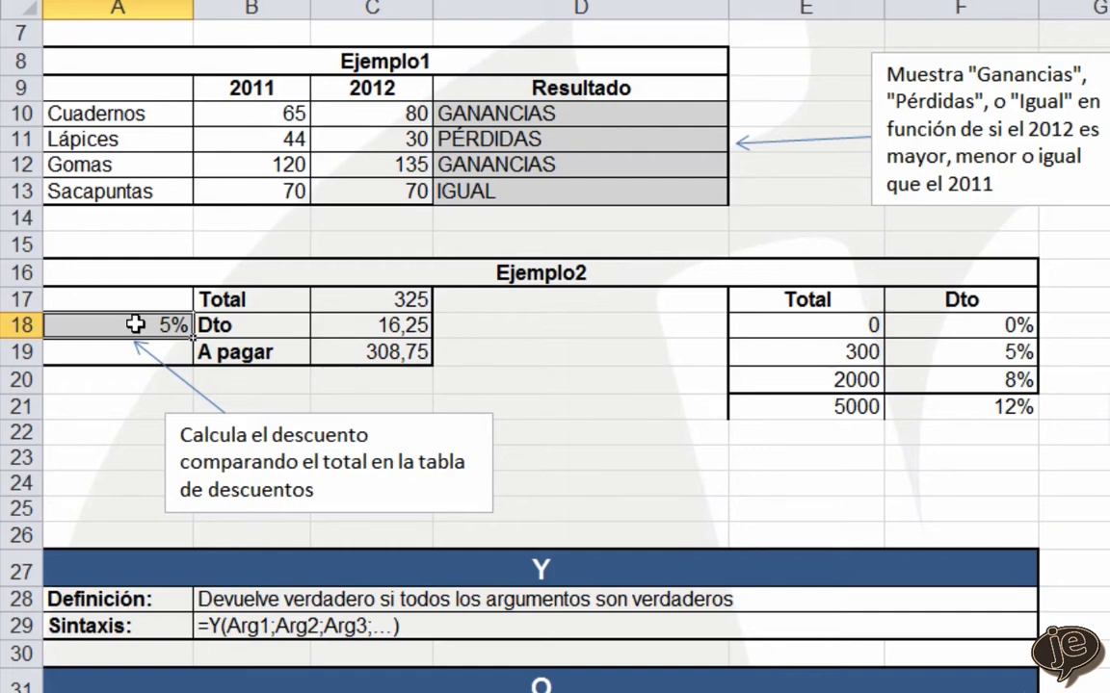
key("Delete")
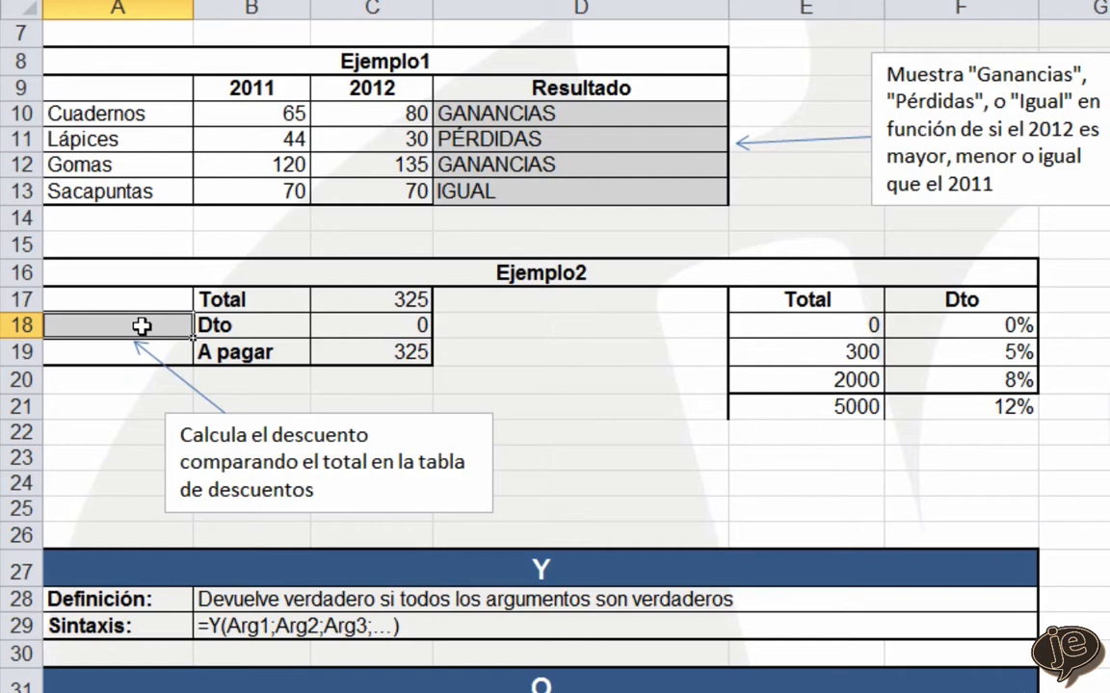
left_click(390, 303)
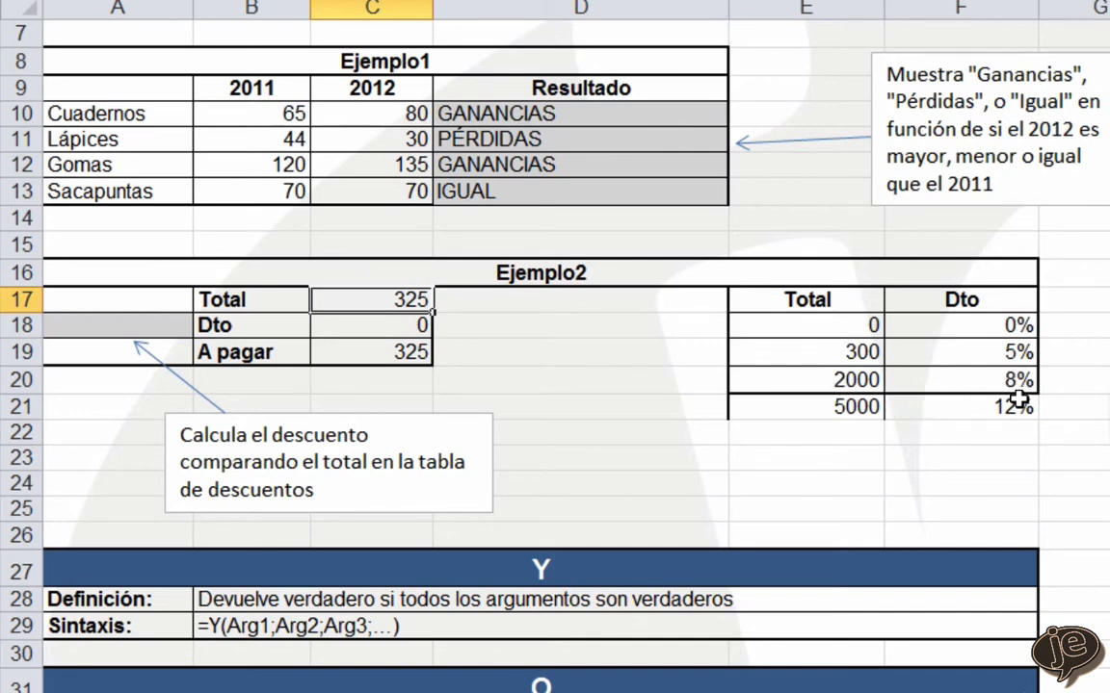
Begin the discount formula in A18 with =SI(C17<300;0%; so that totals under 300 get no discount.
left_click(112, 324)
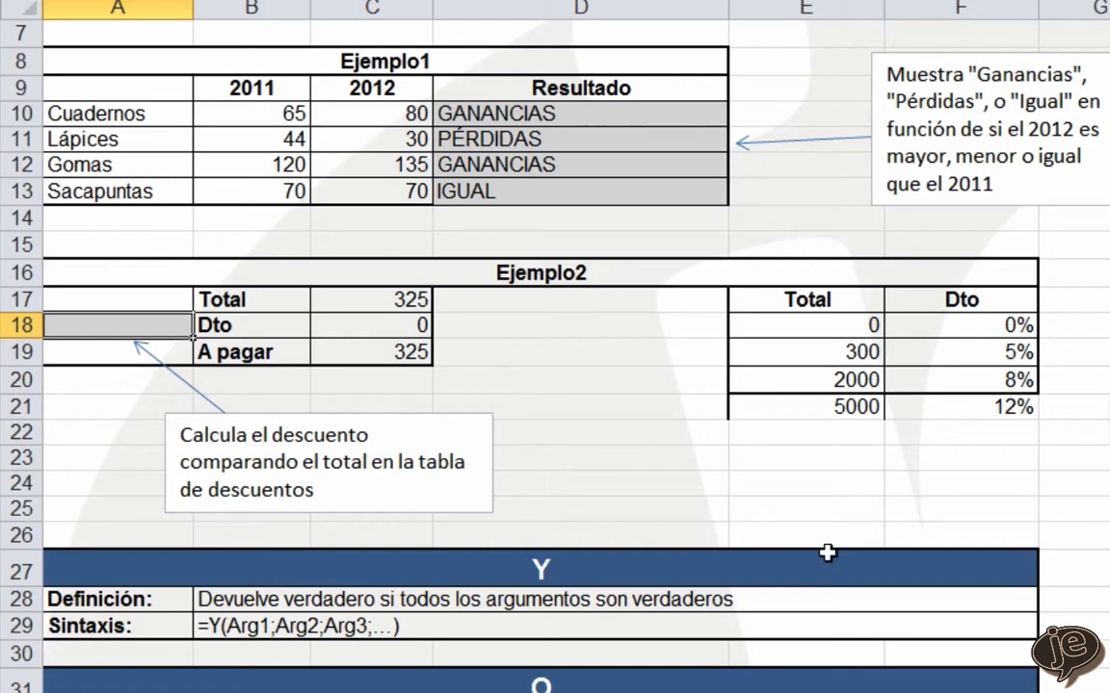
scroll(231, 346, "up", 2, "ctrl")
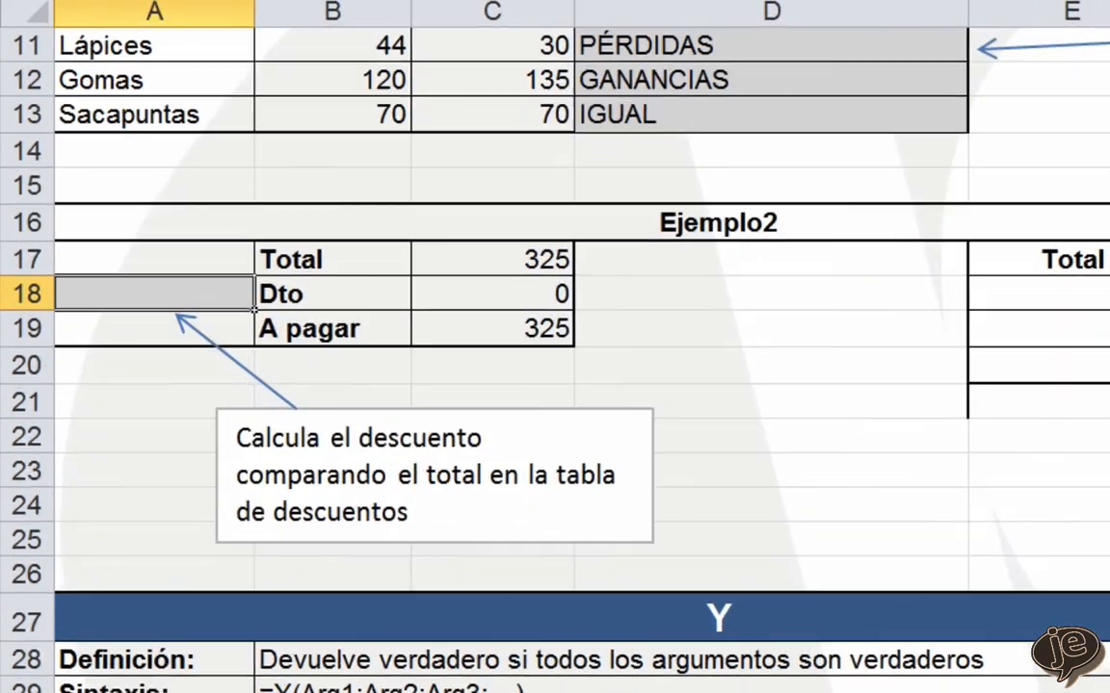
type("=")
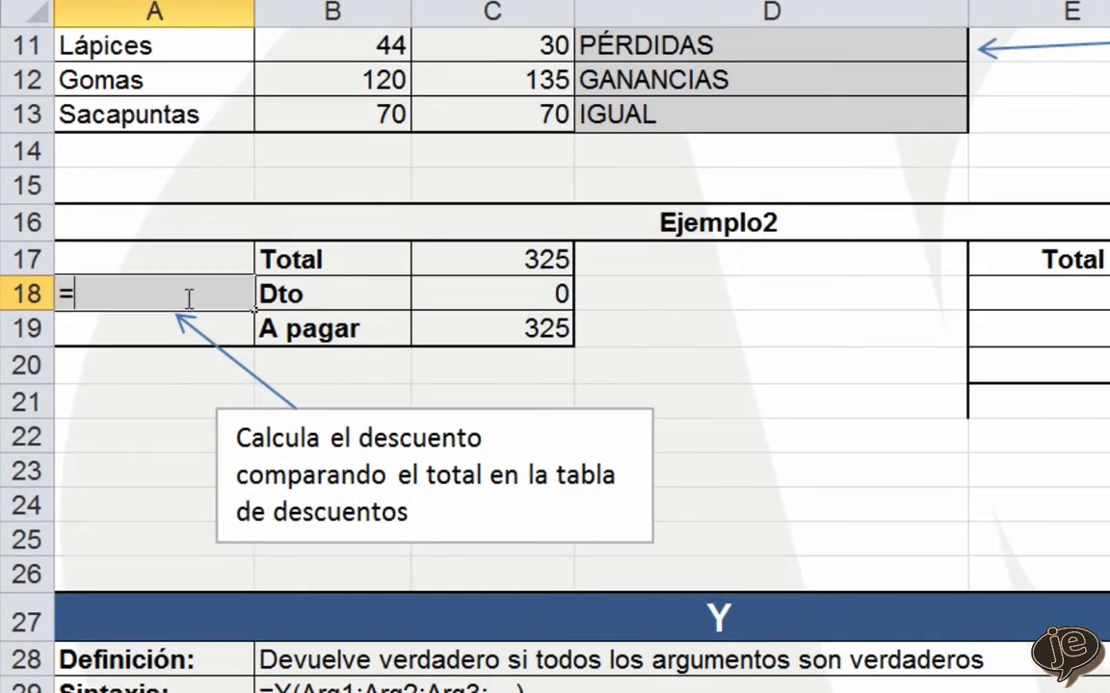
type("SI(")
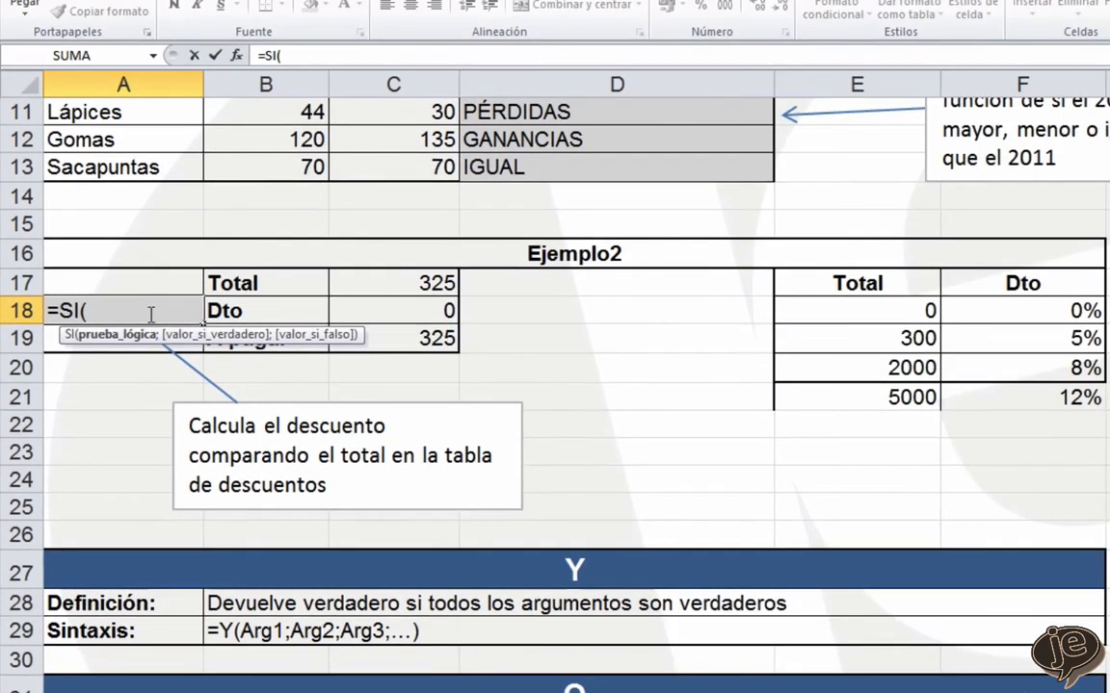
left_click(376, 283)
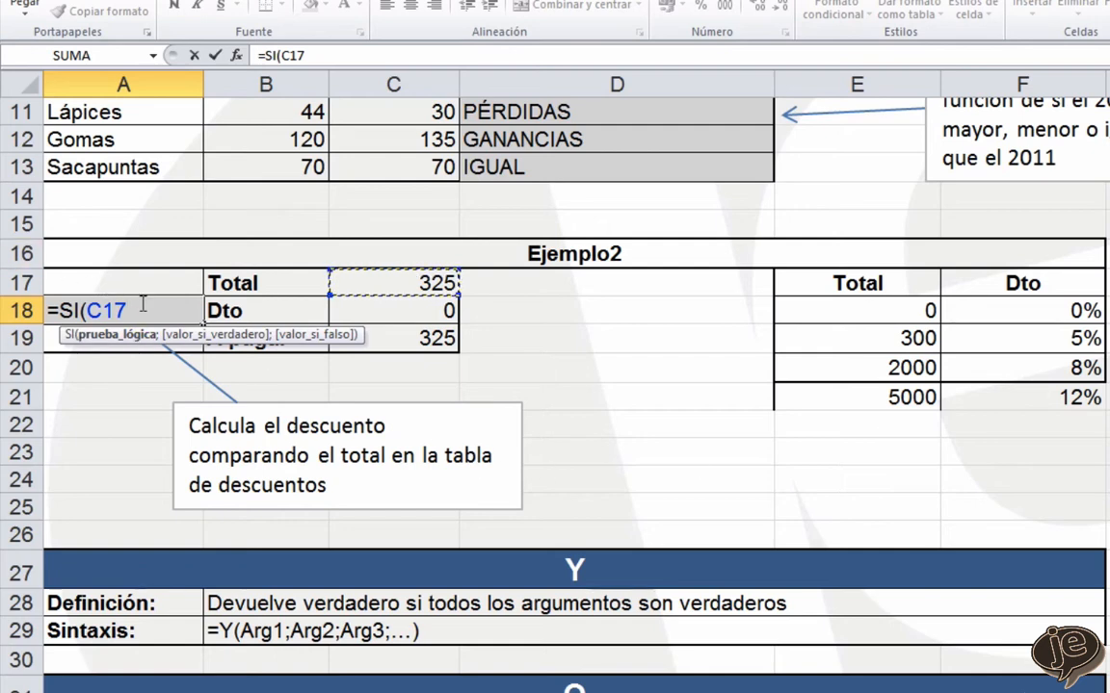
type("<")
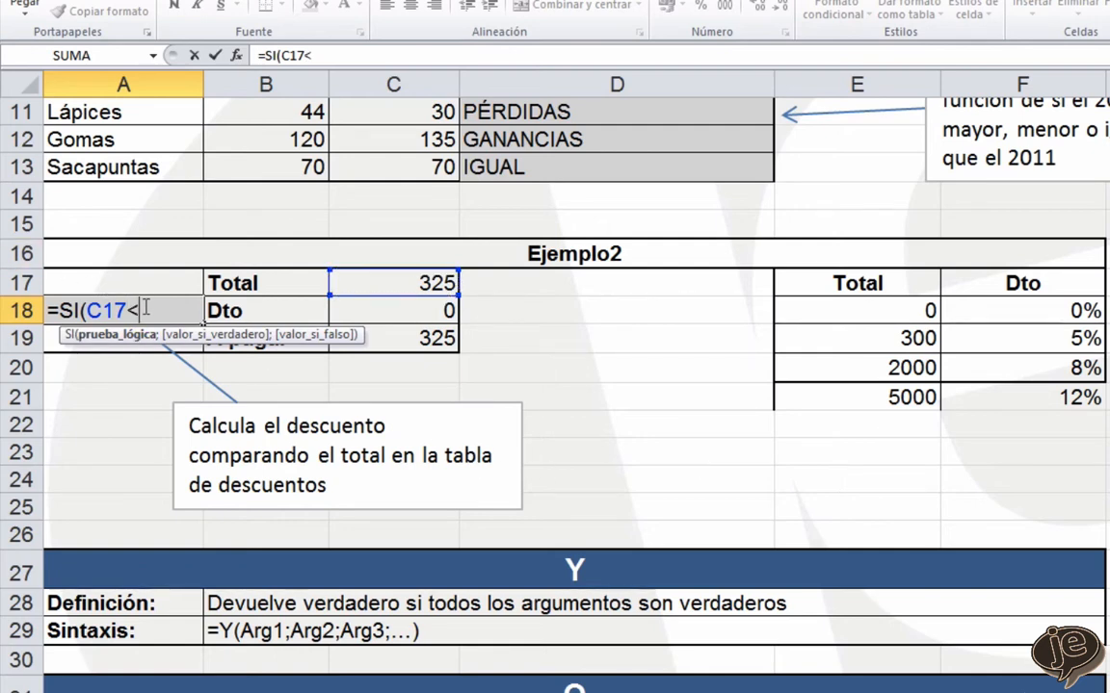
type("300;0%")
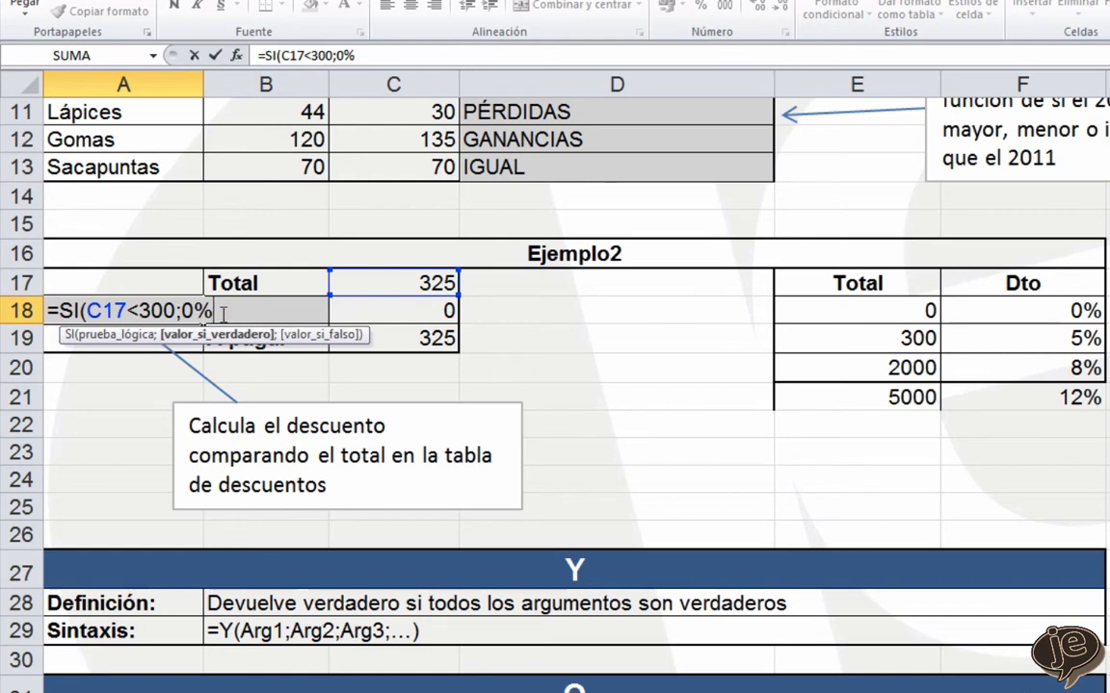
type(";")
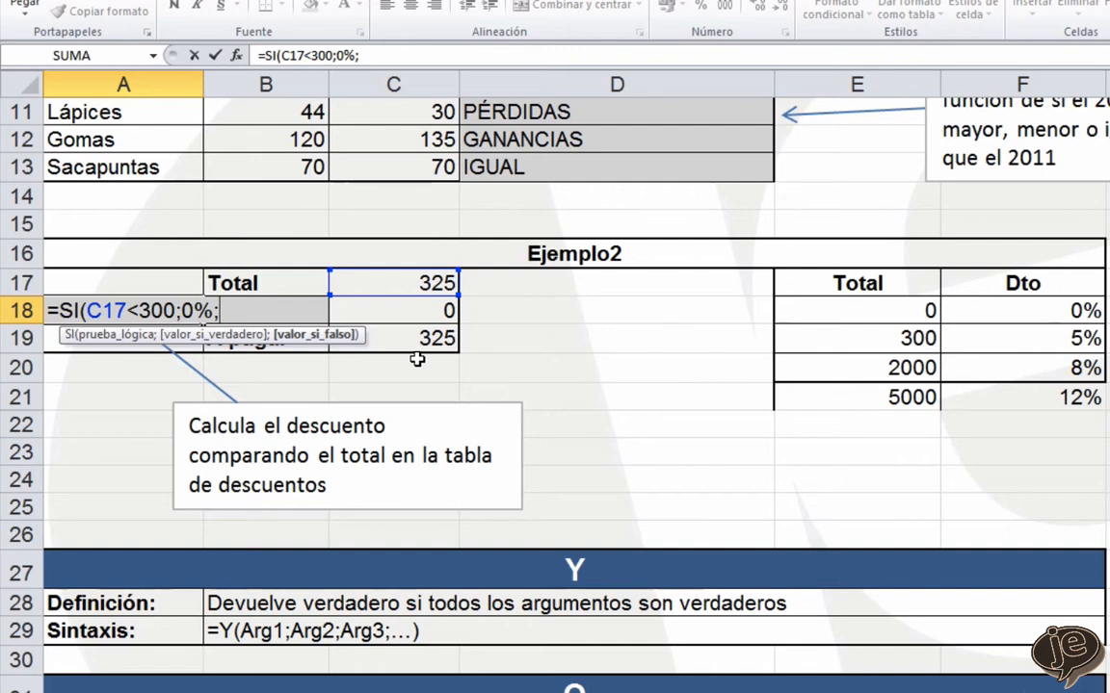
Nest a second function in the A18 formula's false case, giving 5% for totals under 2000: SI(C17<2000;5%.
type("SI(")
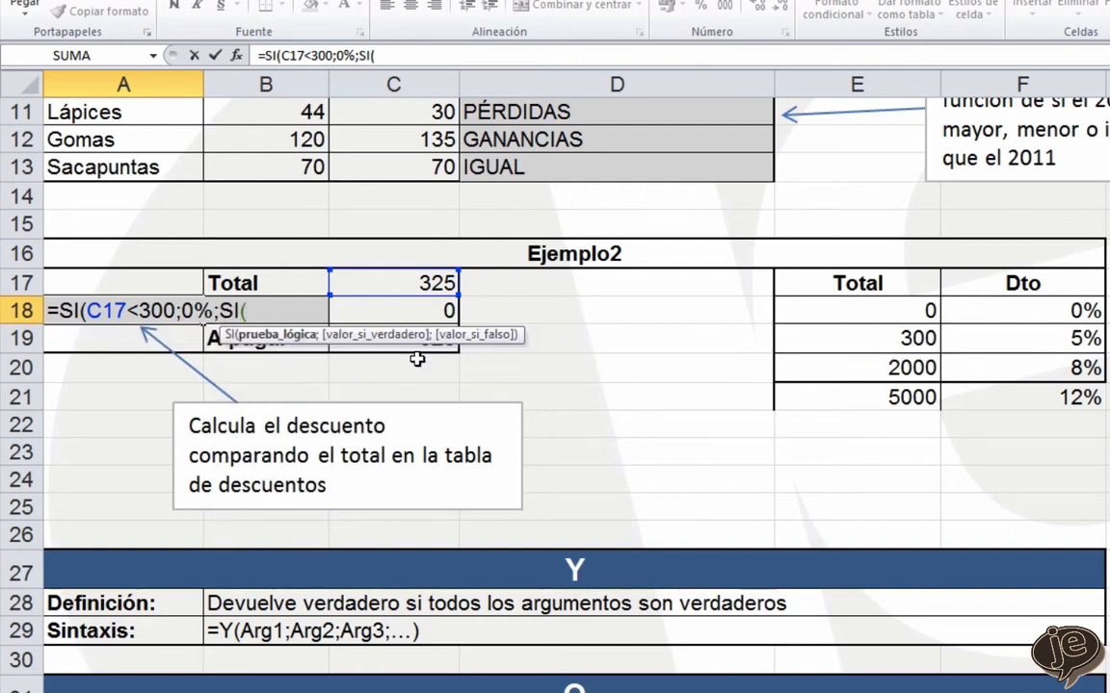
left_click(435, 283)
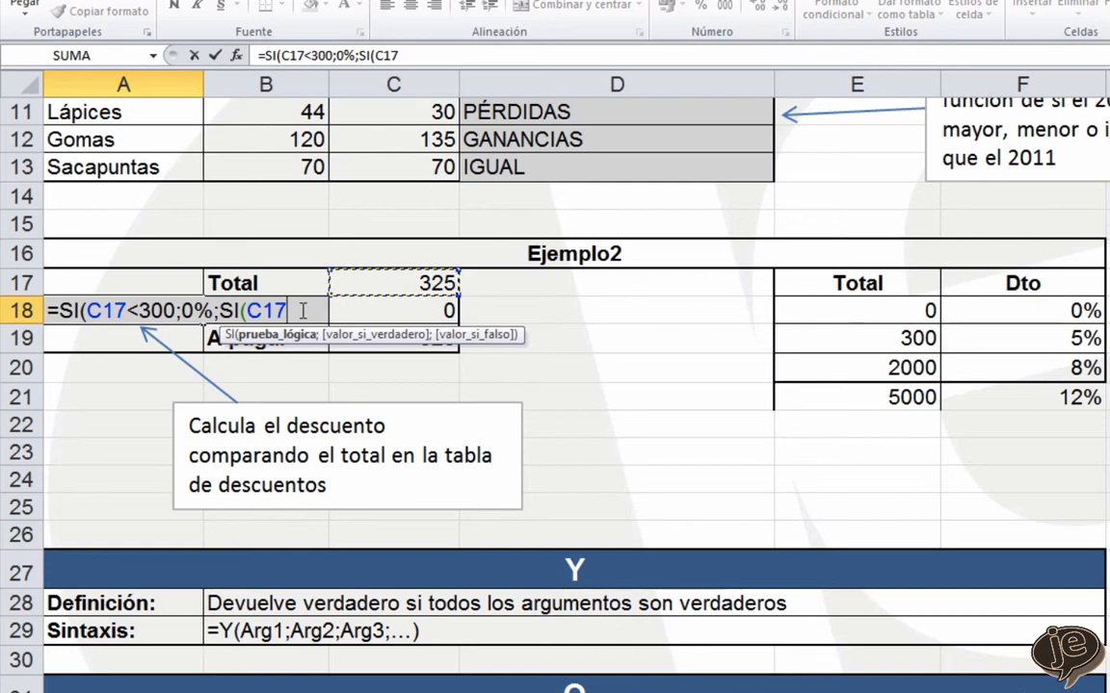
type("<2000")
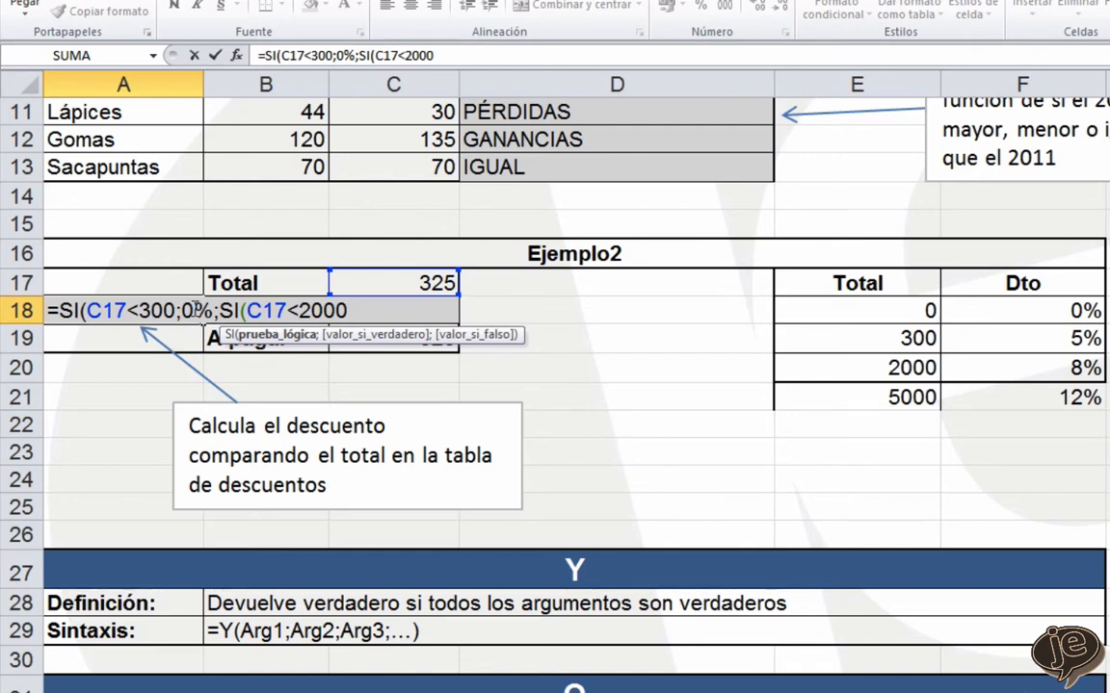
type(";5%")
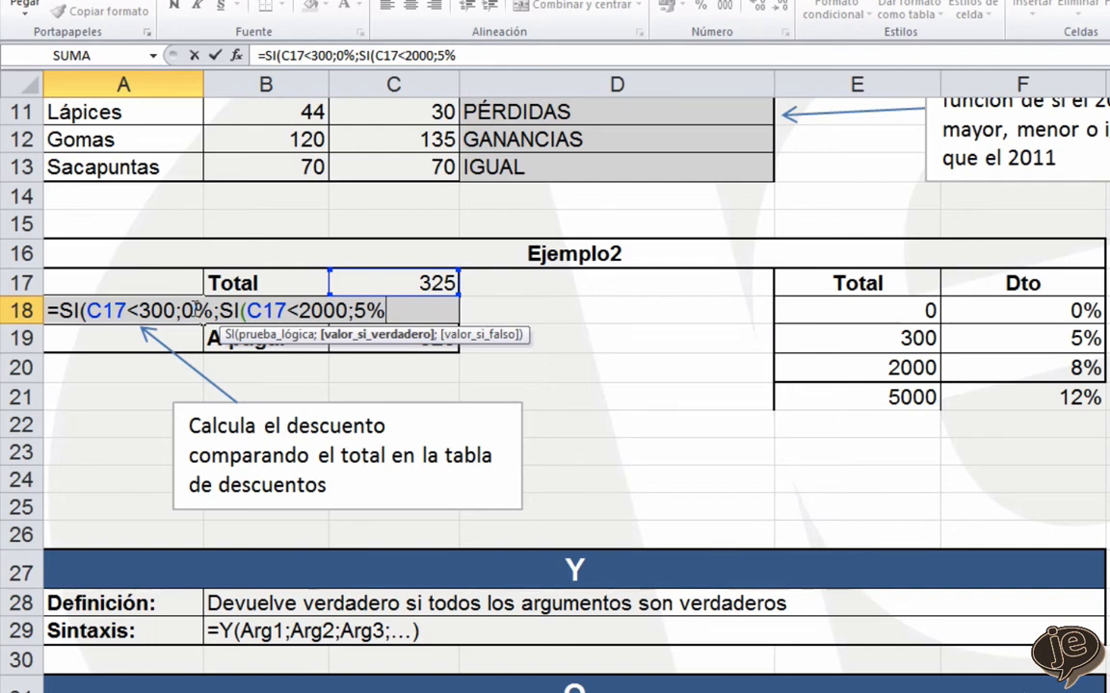
Nest a third function as the next false case of the A18 formula, giving 8% for totals under 5000: ;SI(C17<5000;8%;.
type(";SI")
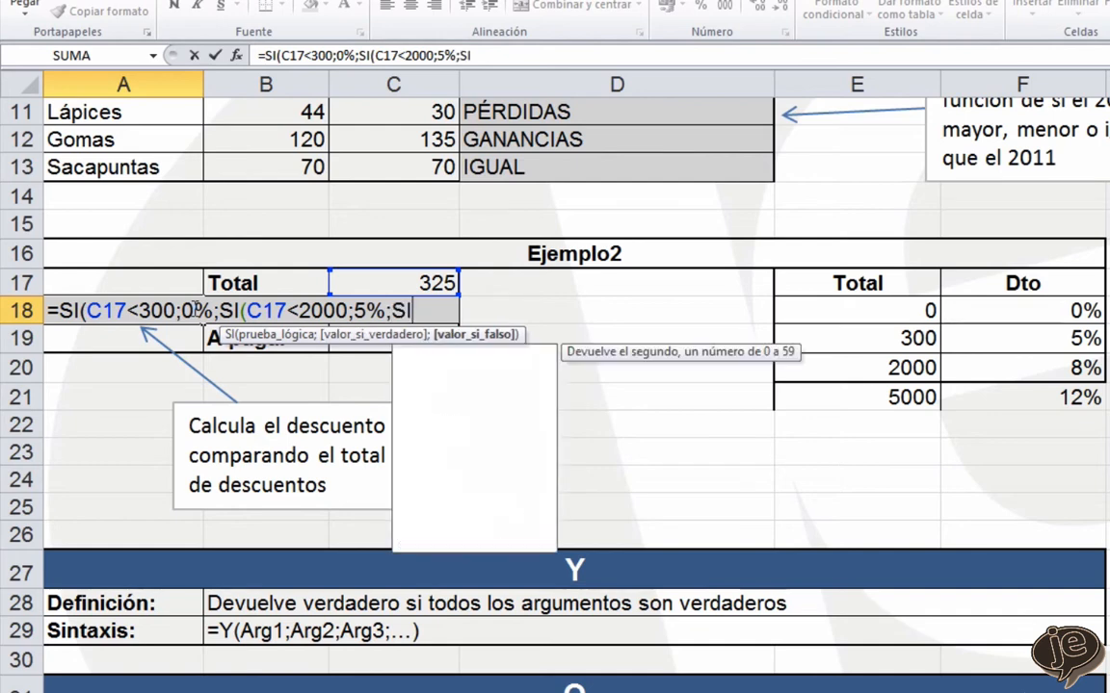
type("(")
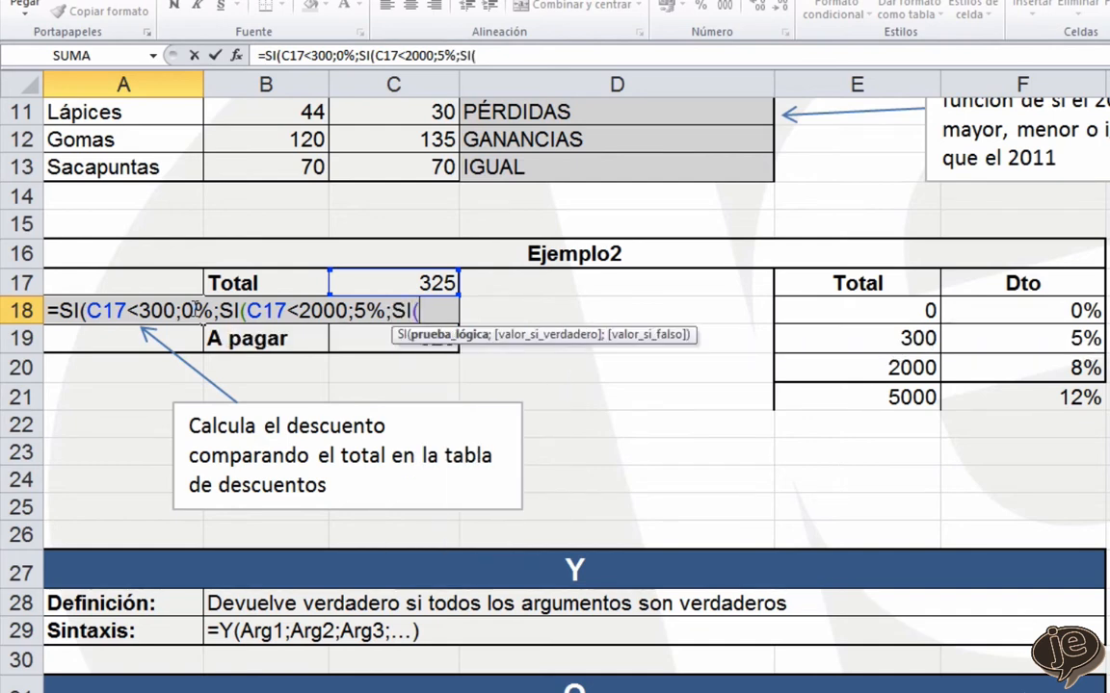
left_click(402, 280)
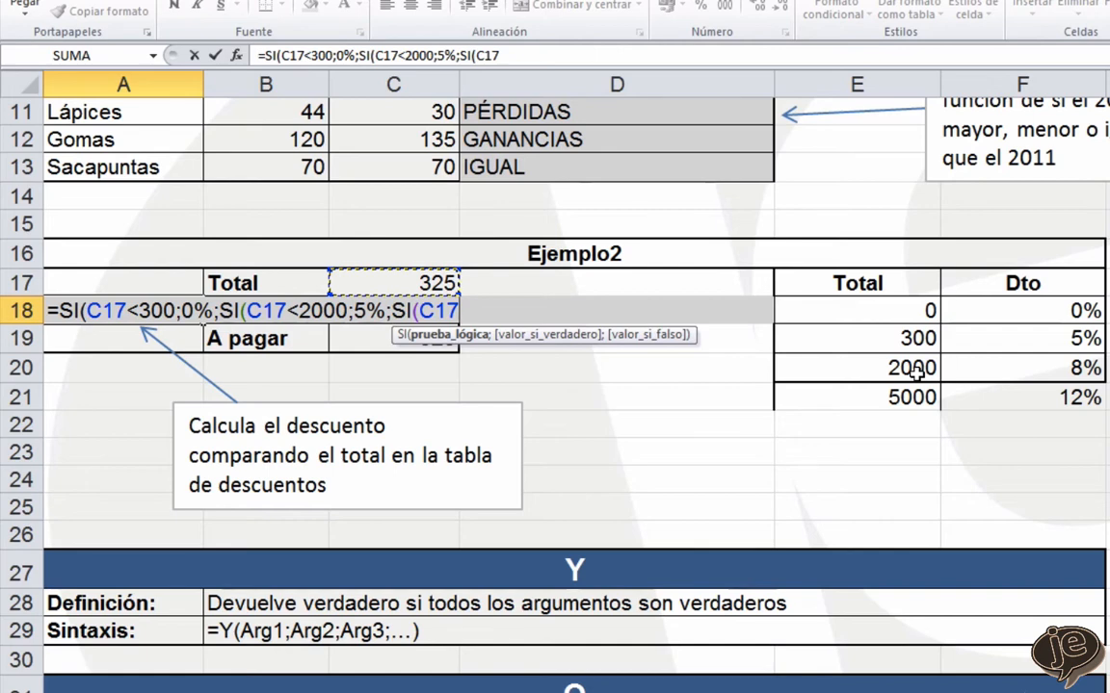
type("<")
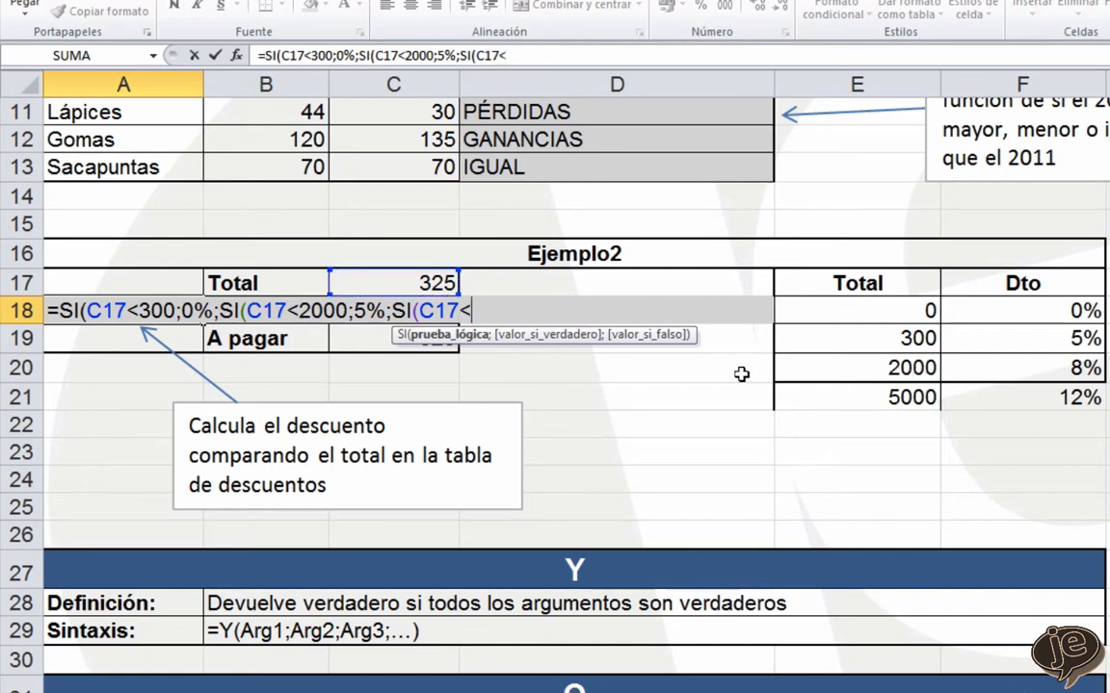
type("5000")
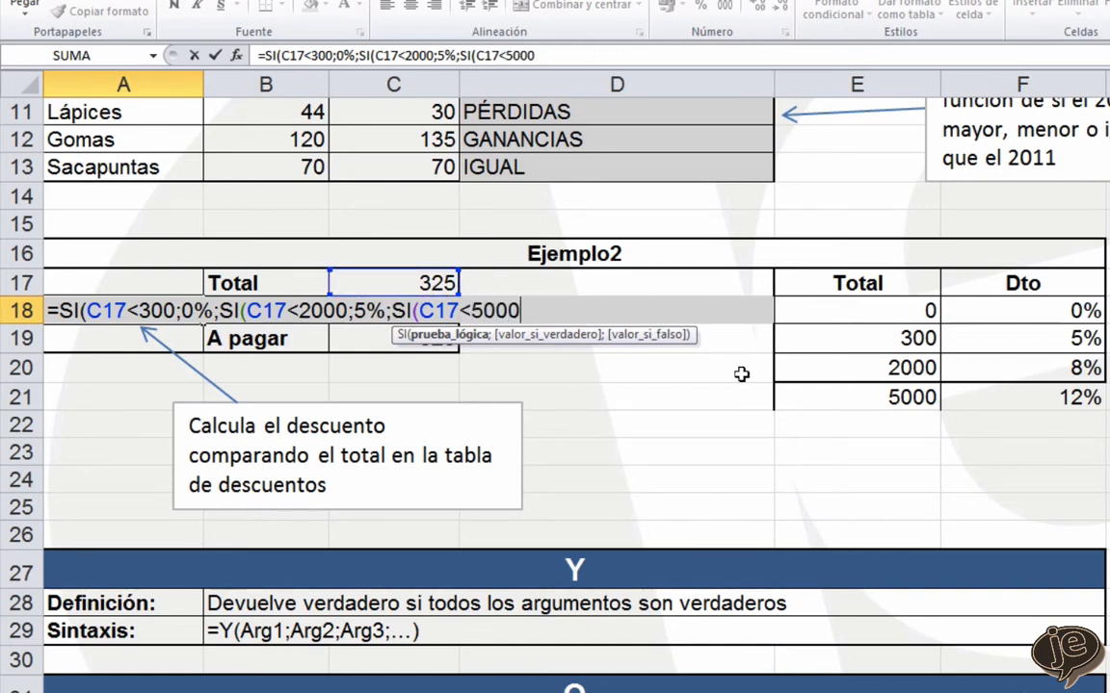
type(";")
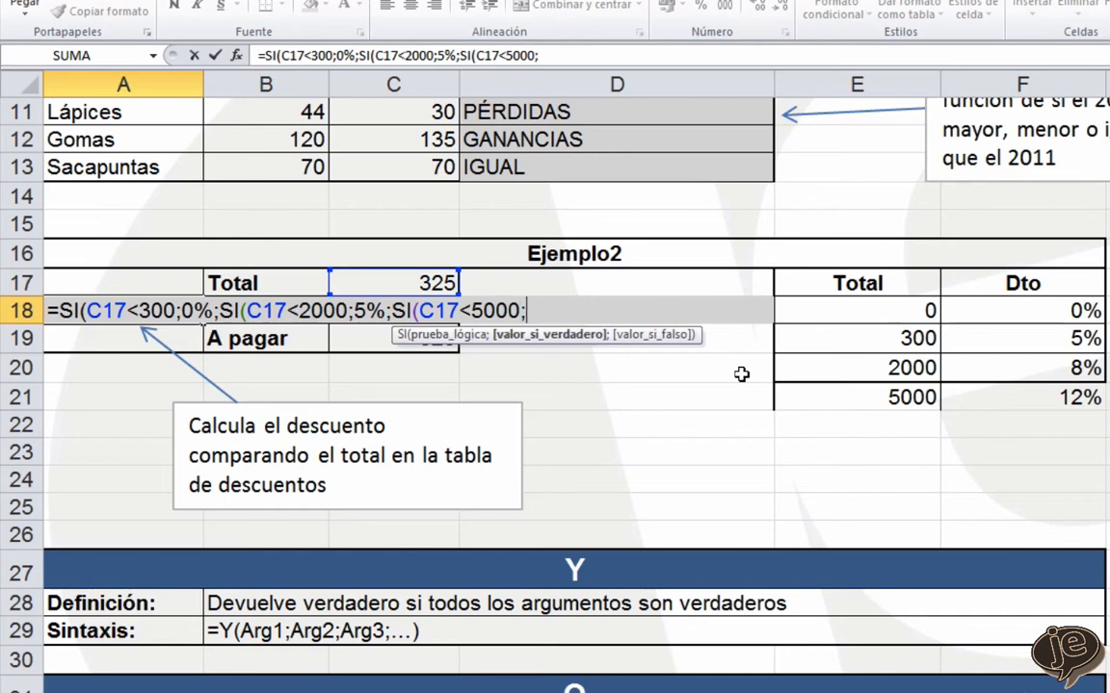
type("8%")
type(";")
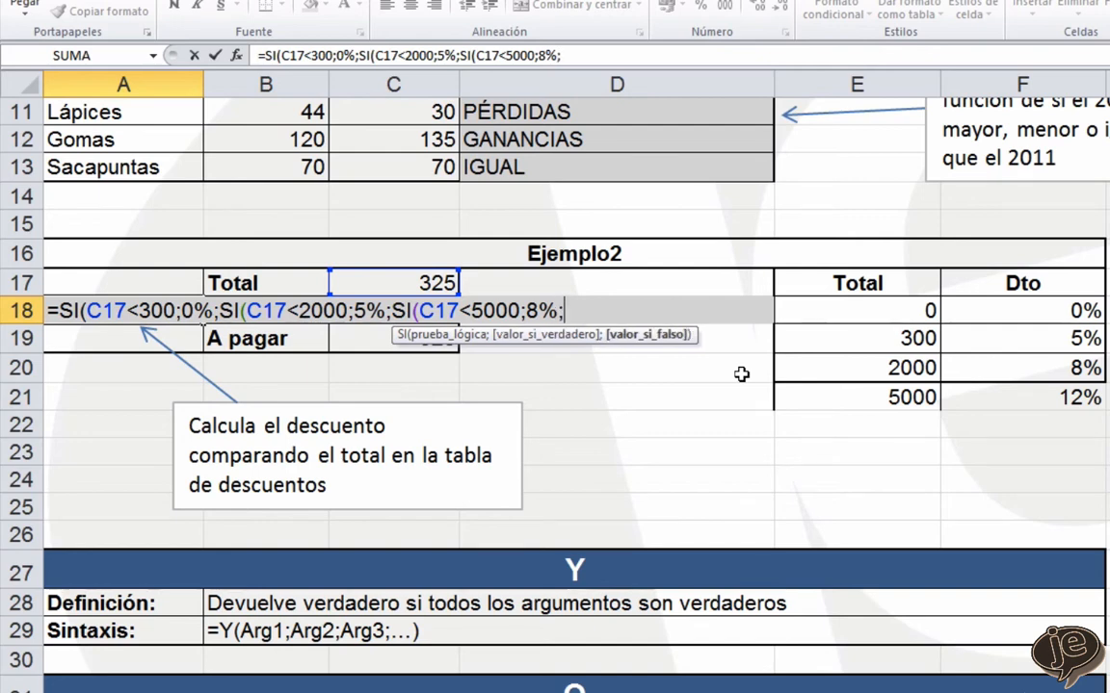
Finish the A18 formula with 12% as the last false case, close all three parentheses and enter it.
type("12%")
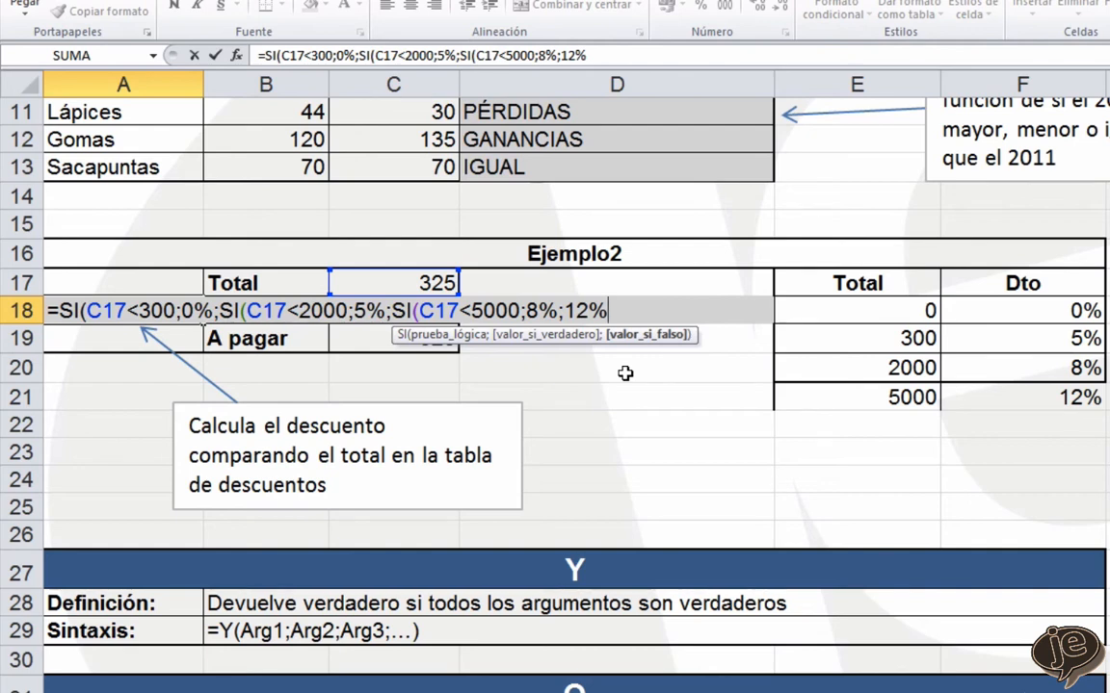
type("))")
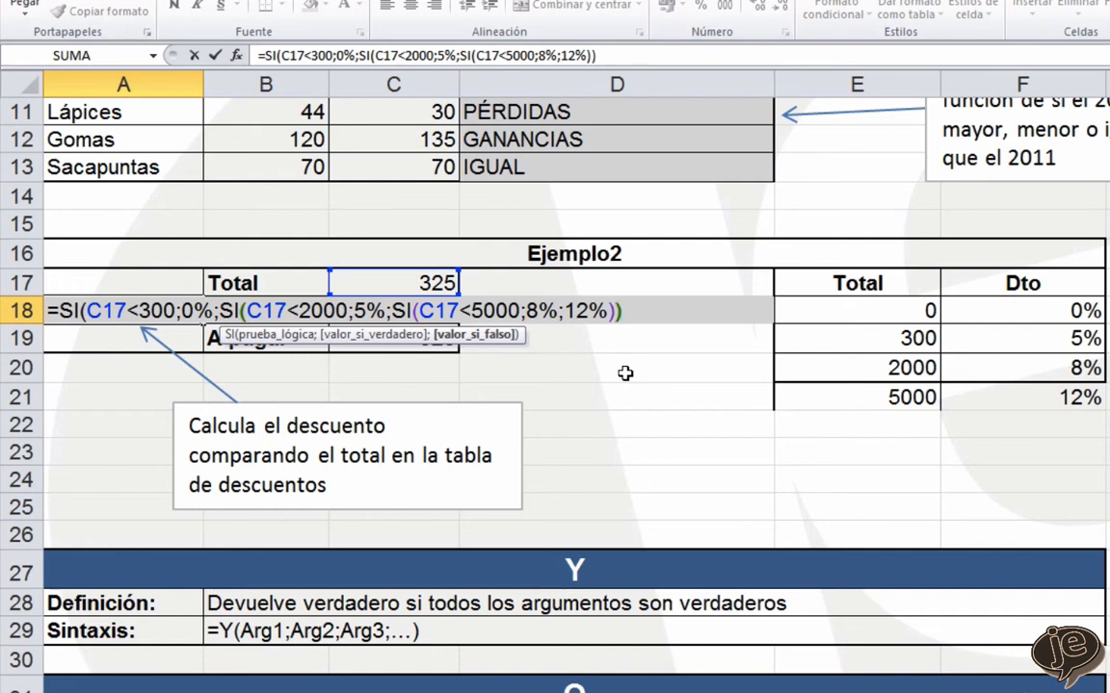
type(")")
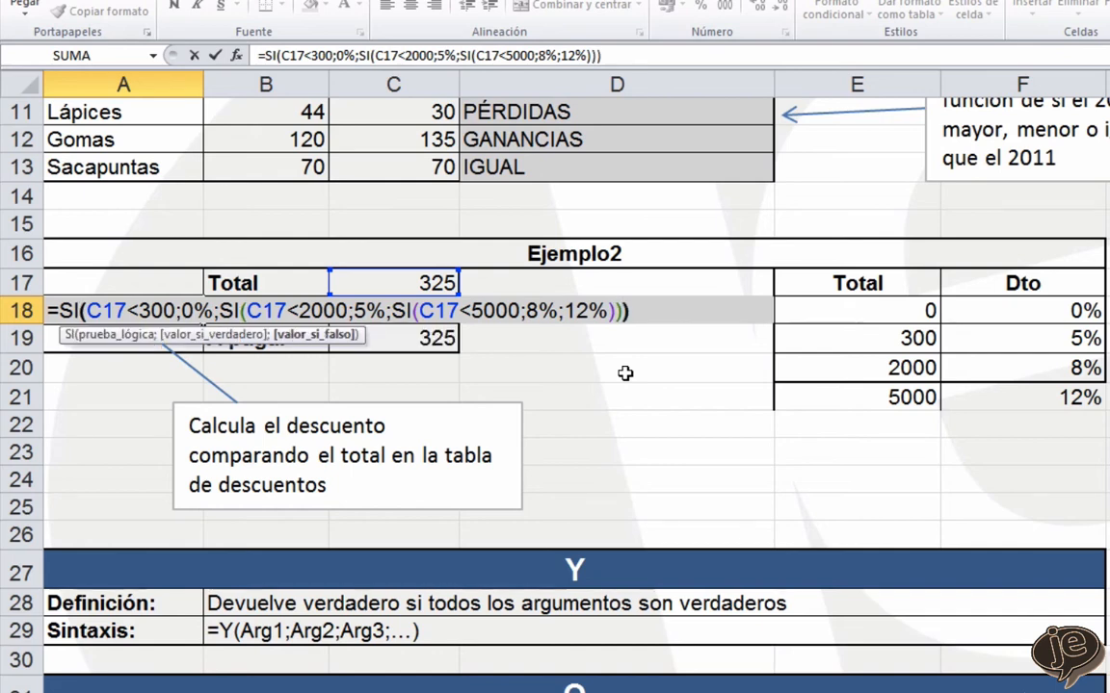
type(")")
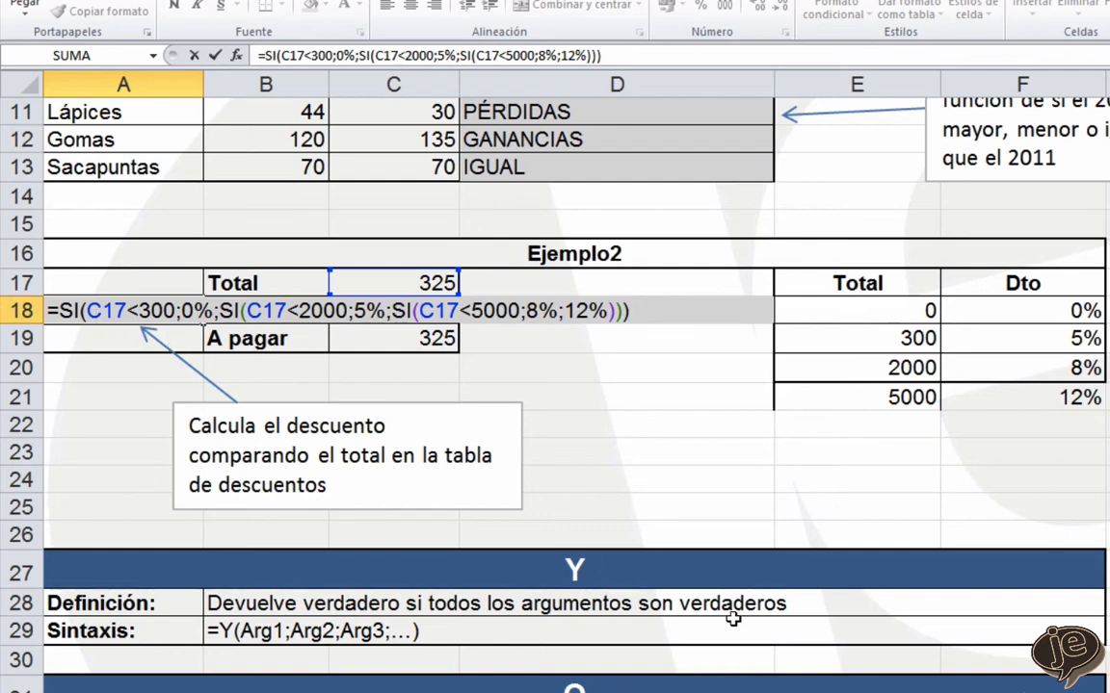
key("Return")
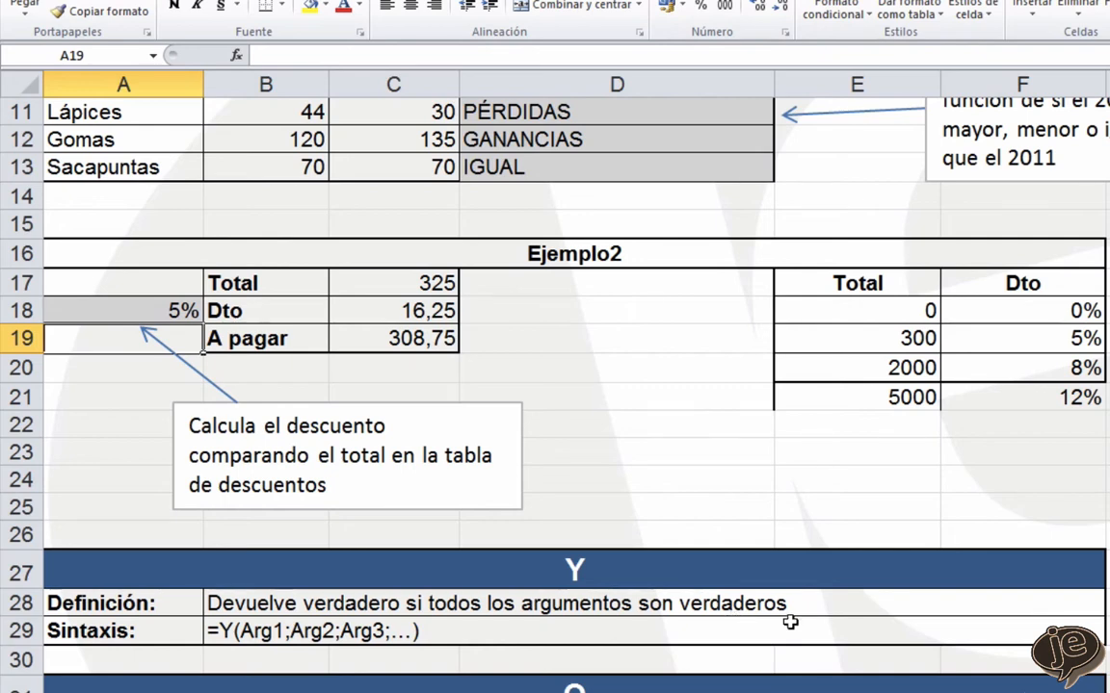
Test the discount formula by setting the total in C17 to 3700, to 6500 and finally to 120.
left_click(376, 288)
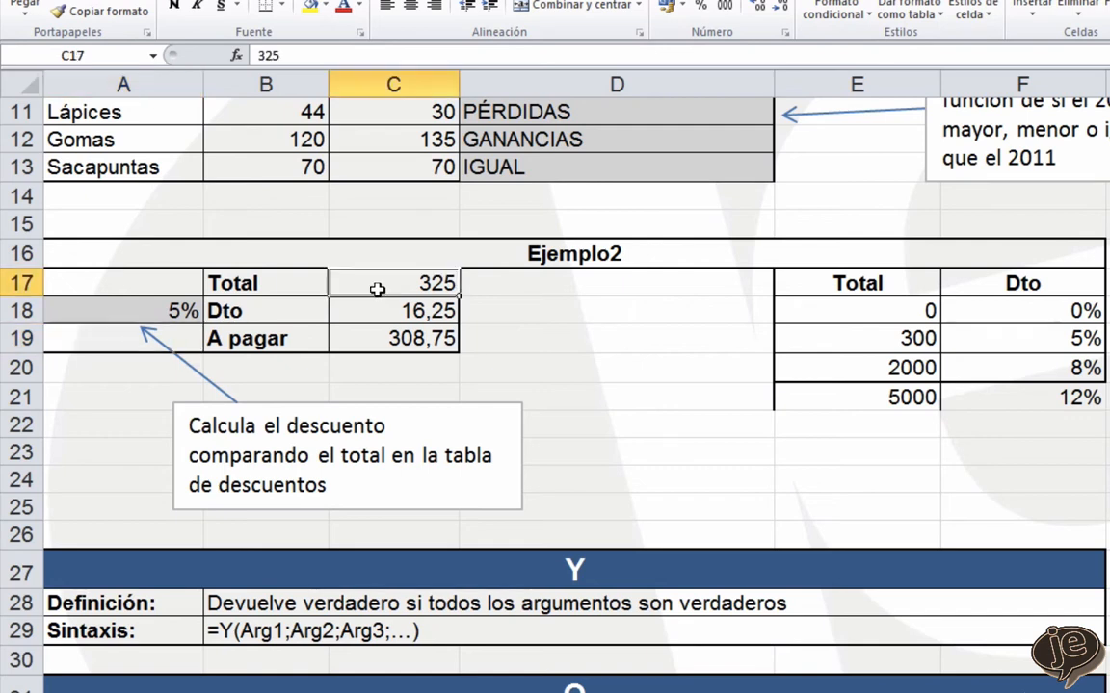
type("3700")
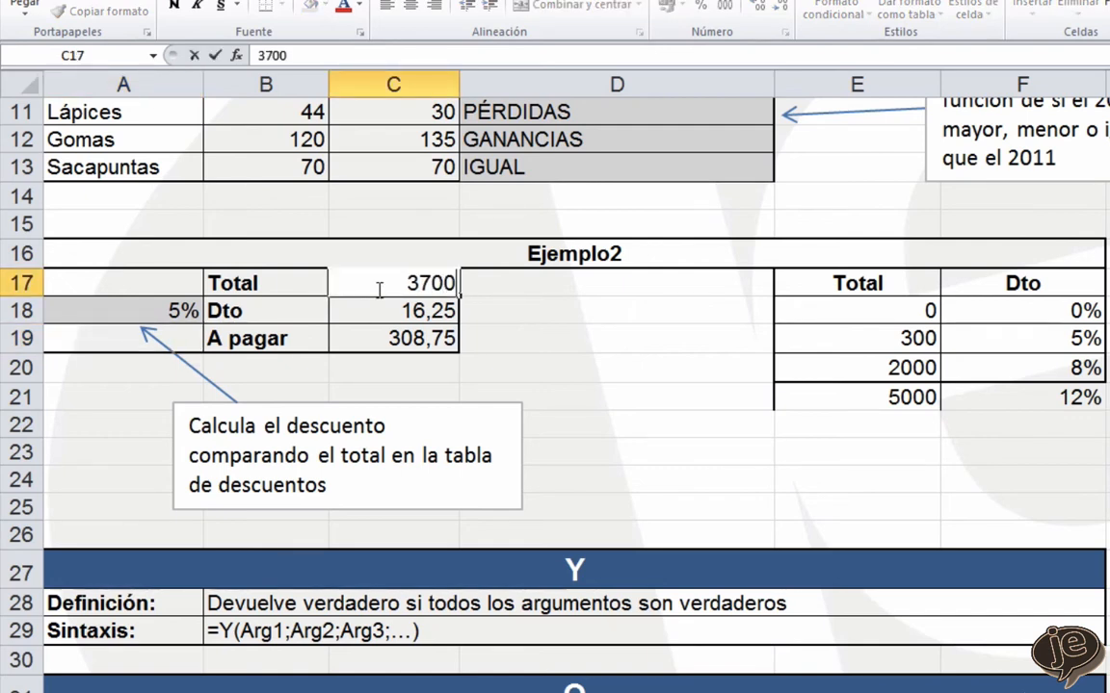
key("Return")
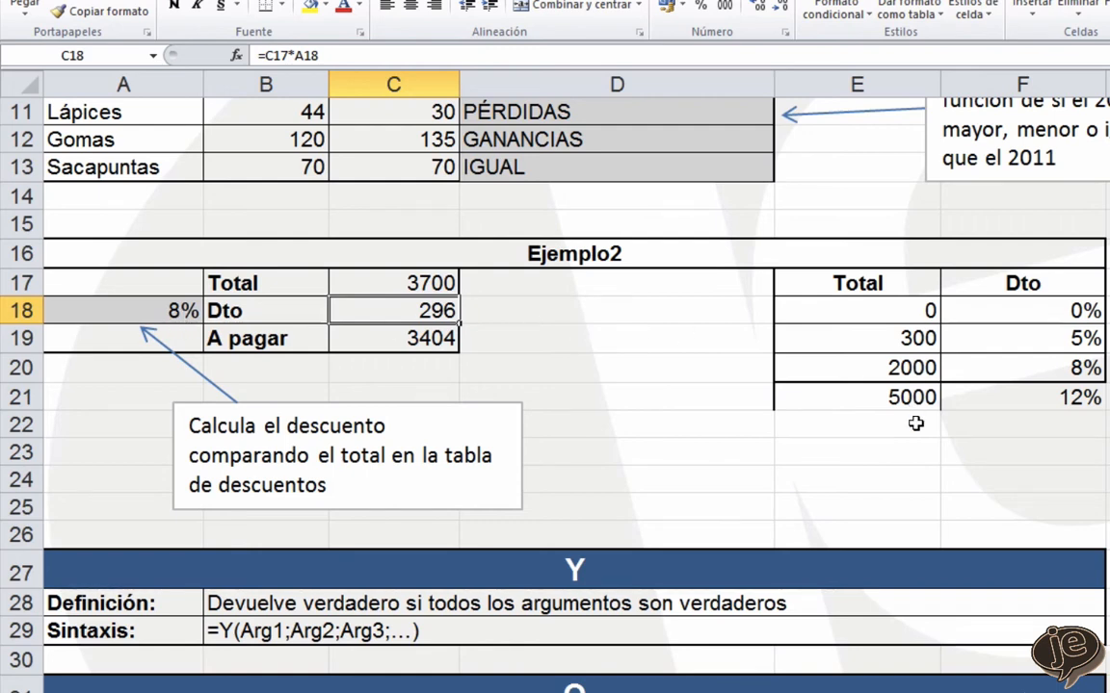
left_click(414, 283)
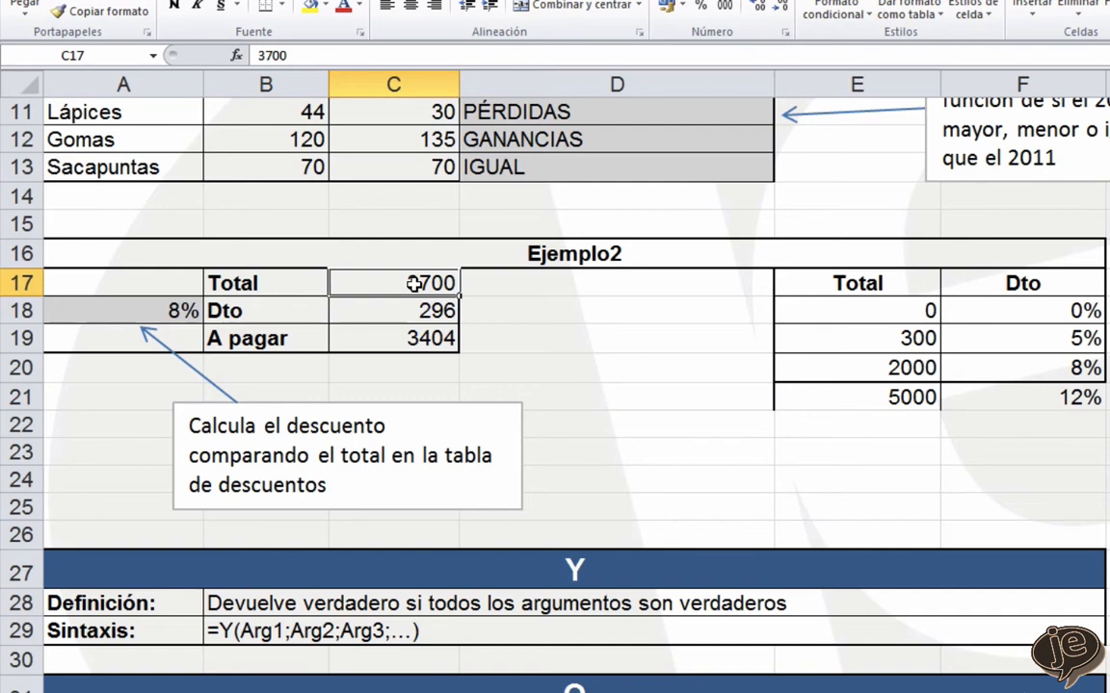
type("6500")
key("Return")
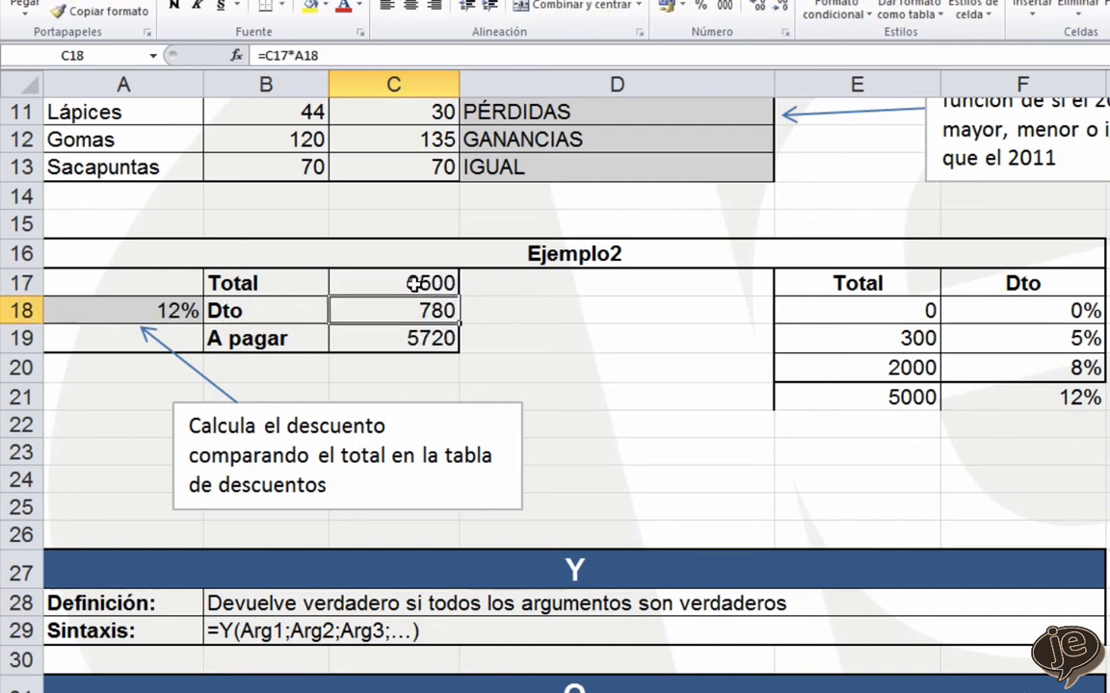
left_click(436, 284)
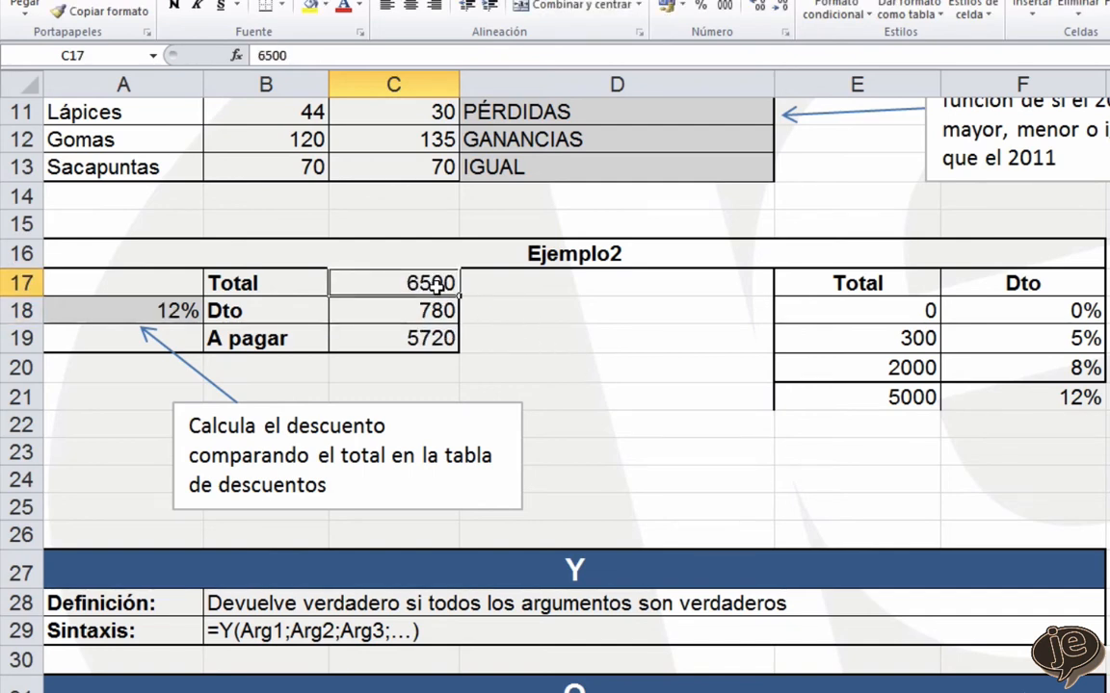
type("120")
key("Return")
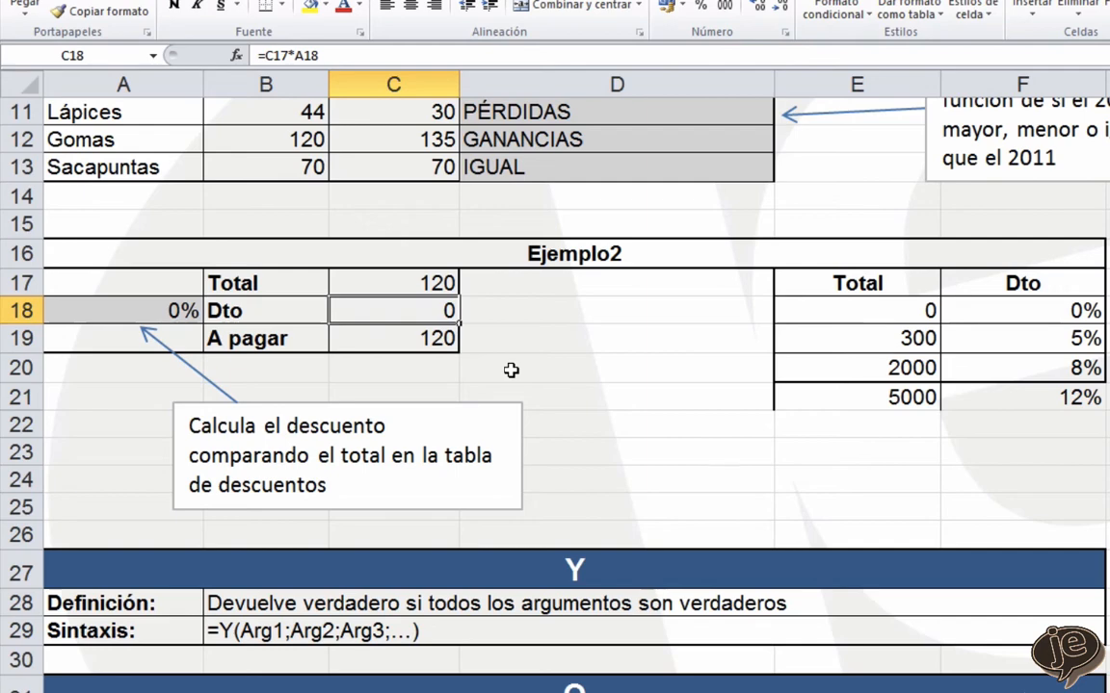
Begin the viability formula in C41 with =SI(Y( and B39<=70; as the first condition, limiting the number of instalments.
scroll(613, 465, "down", 4)
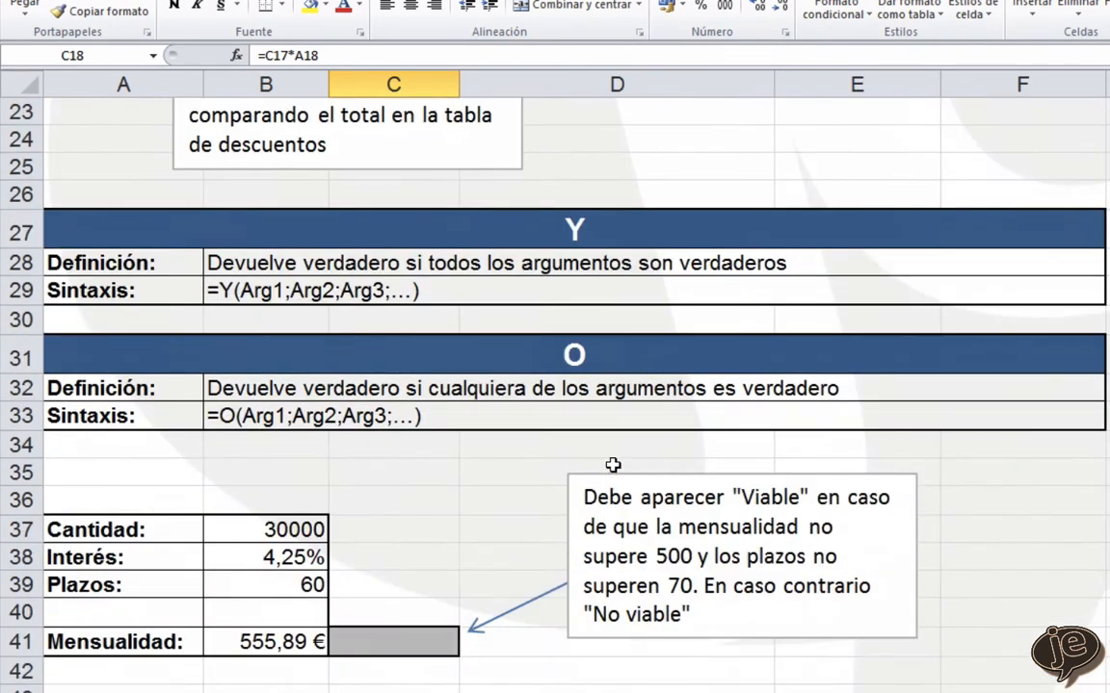
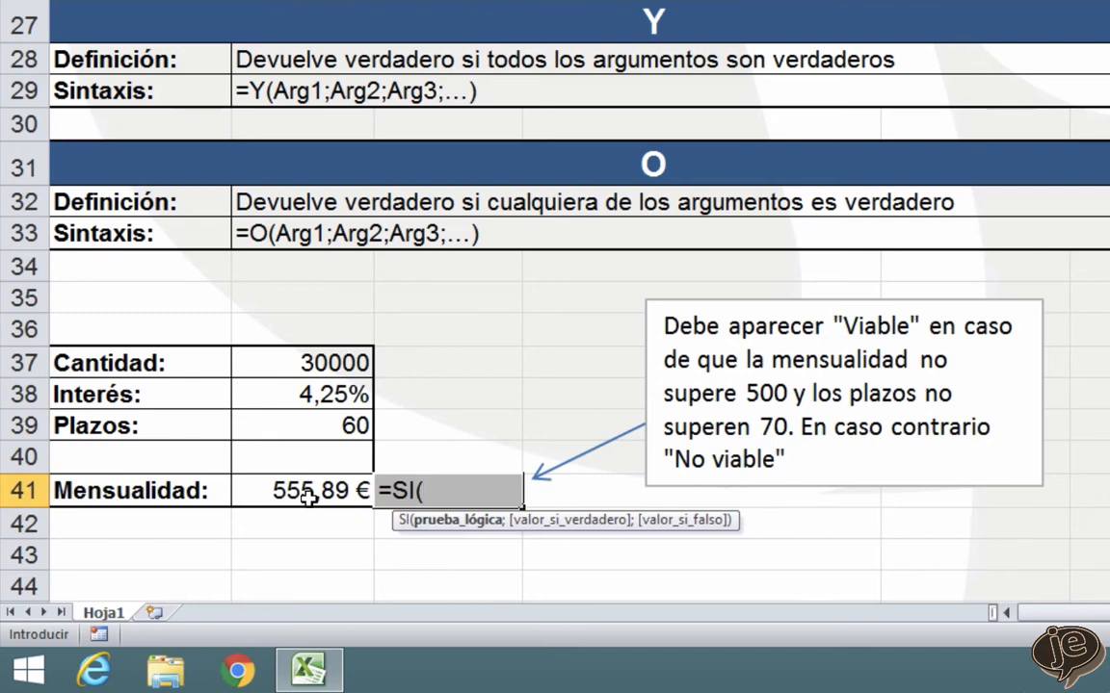
type("y")
key("BackSpace")
type("Y(")
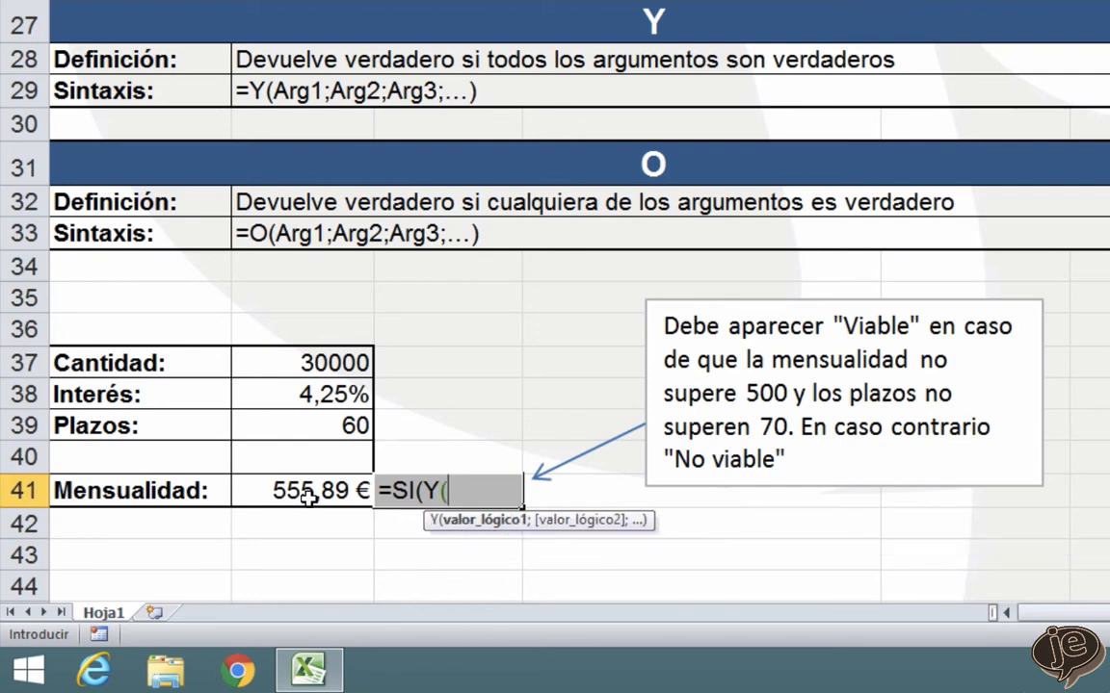
left_click(310, 425)
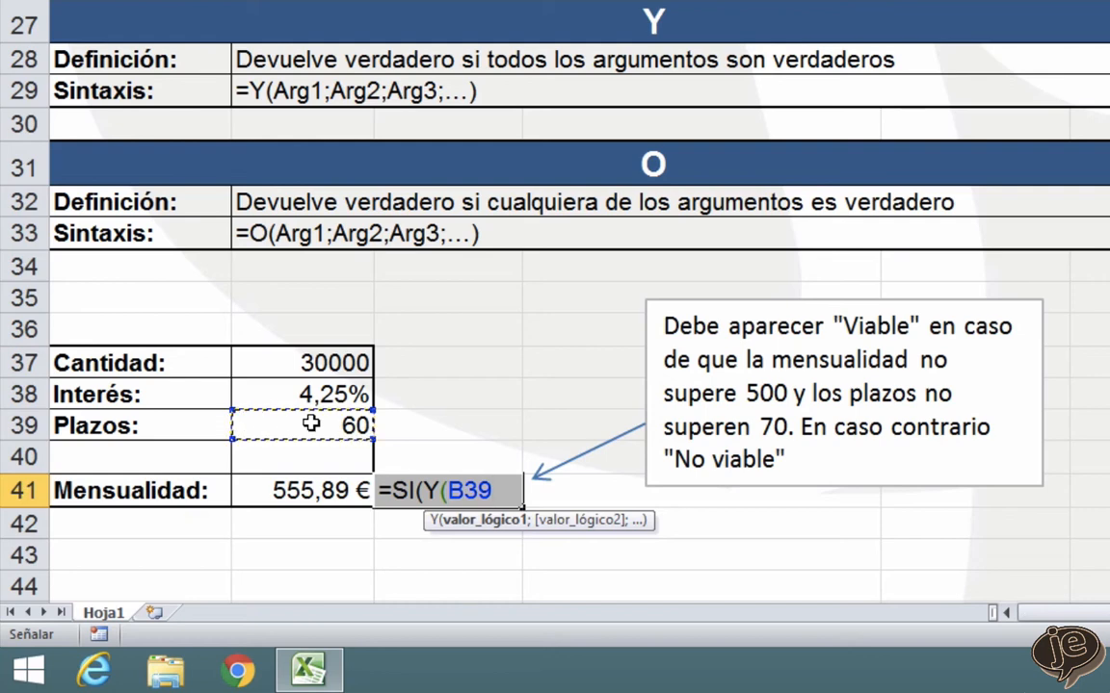
type("<")
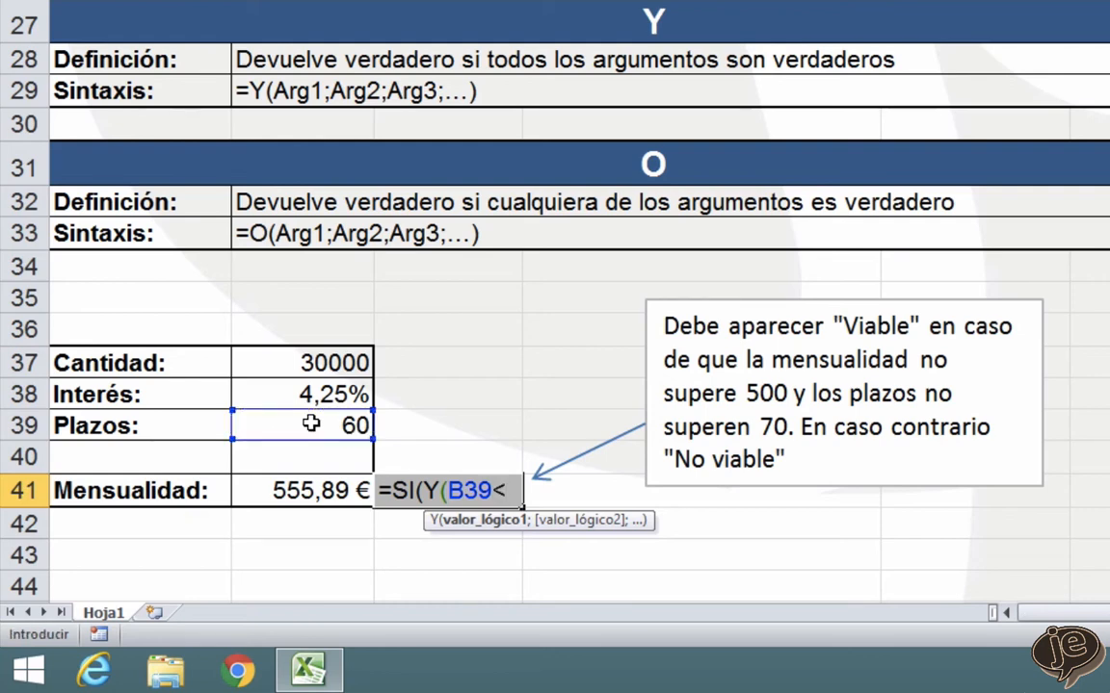
type("=70")
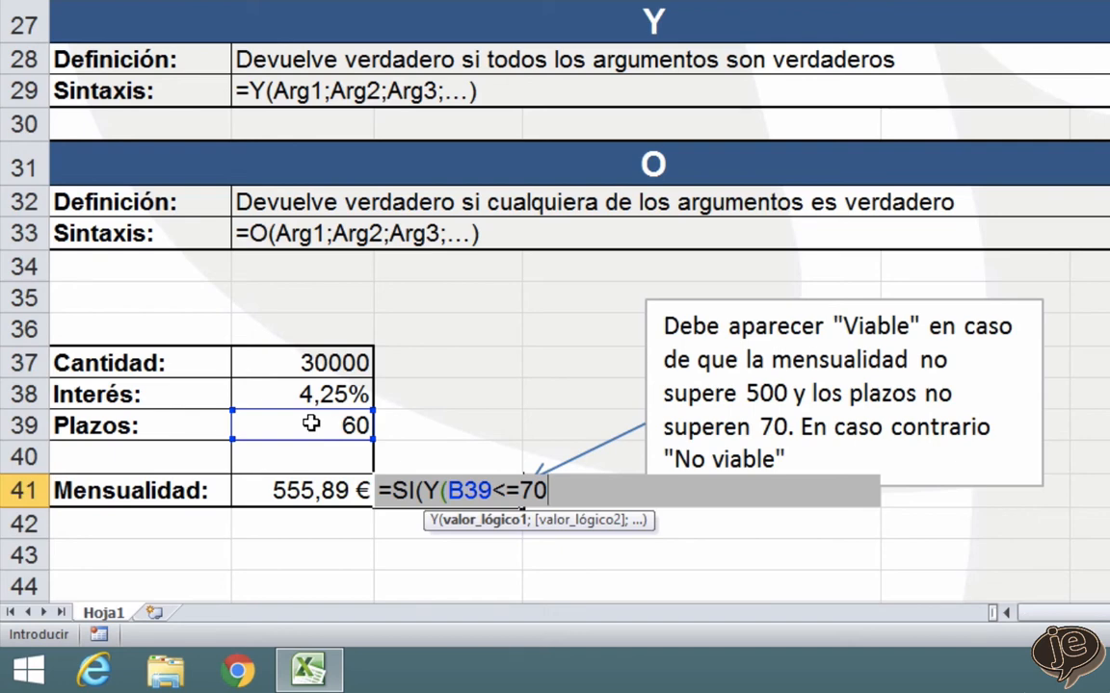
type(";")
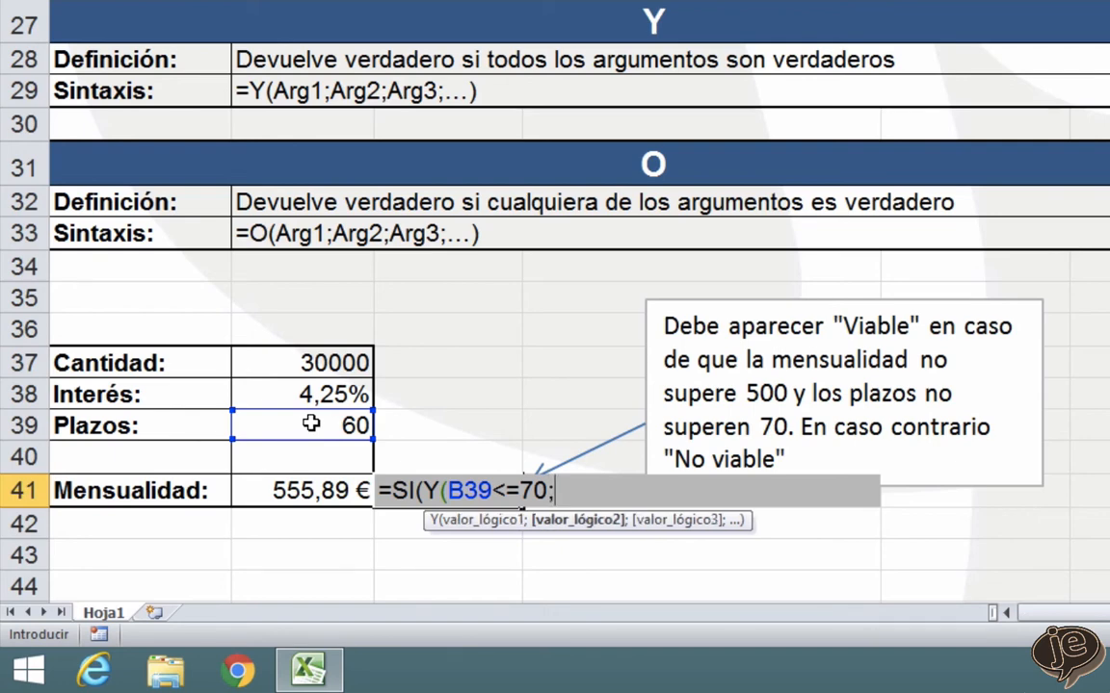
Add B41<=500 as the second condition of the Y function in the C41 formula, closing the logical test with );.
left_click(303, 493)
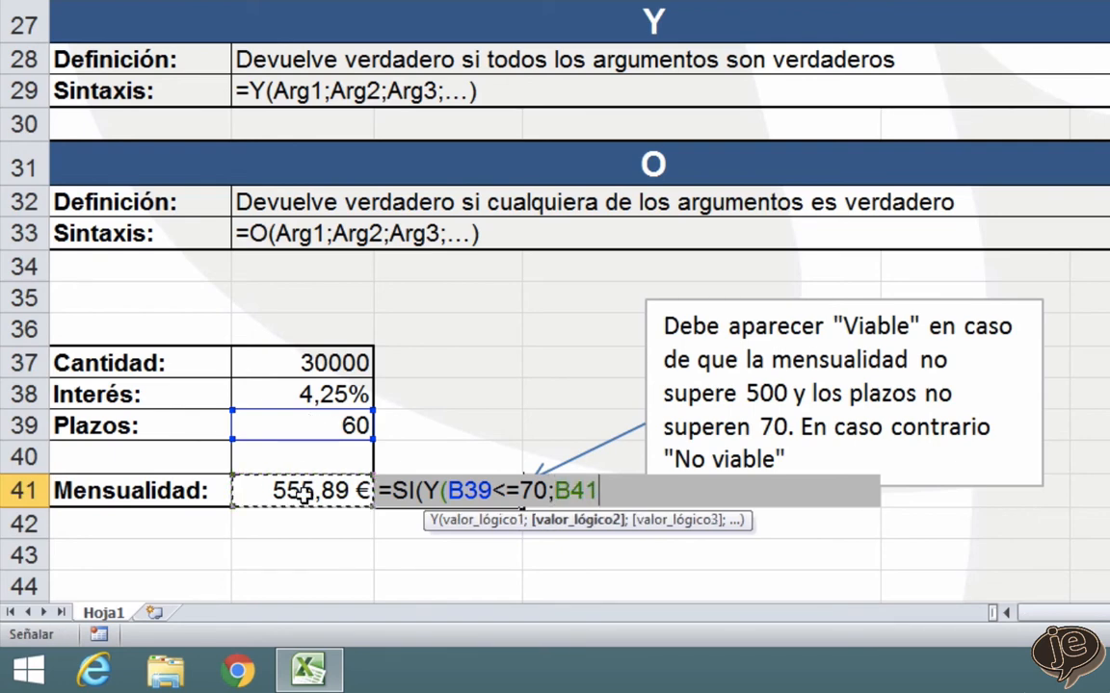
type("<")
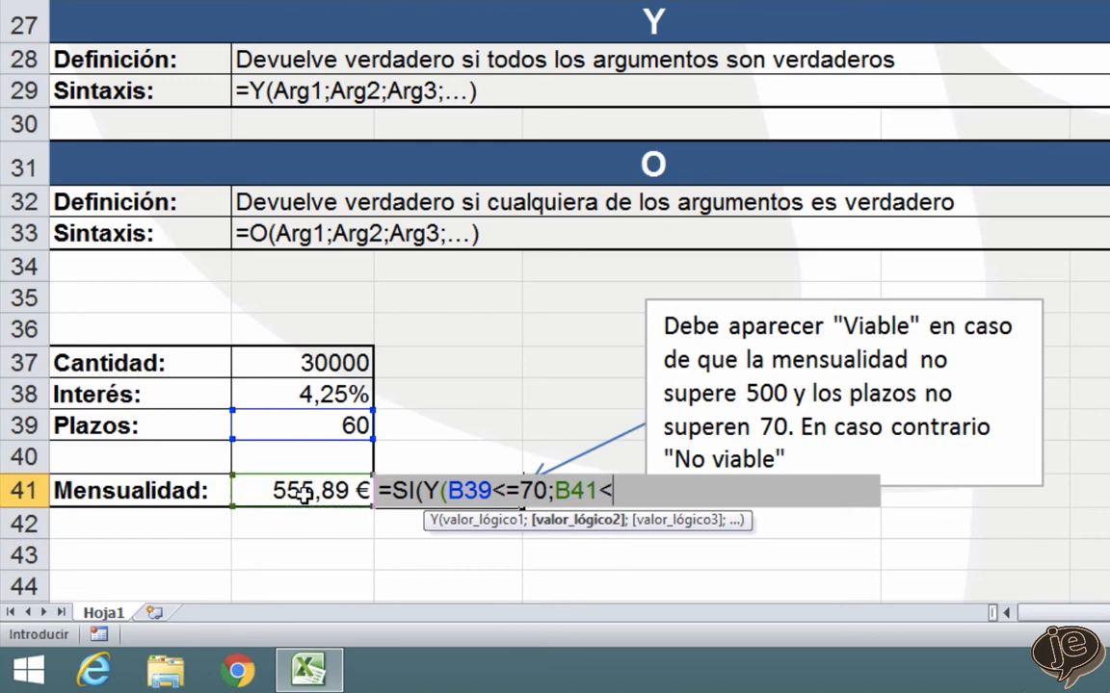
type("=500")
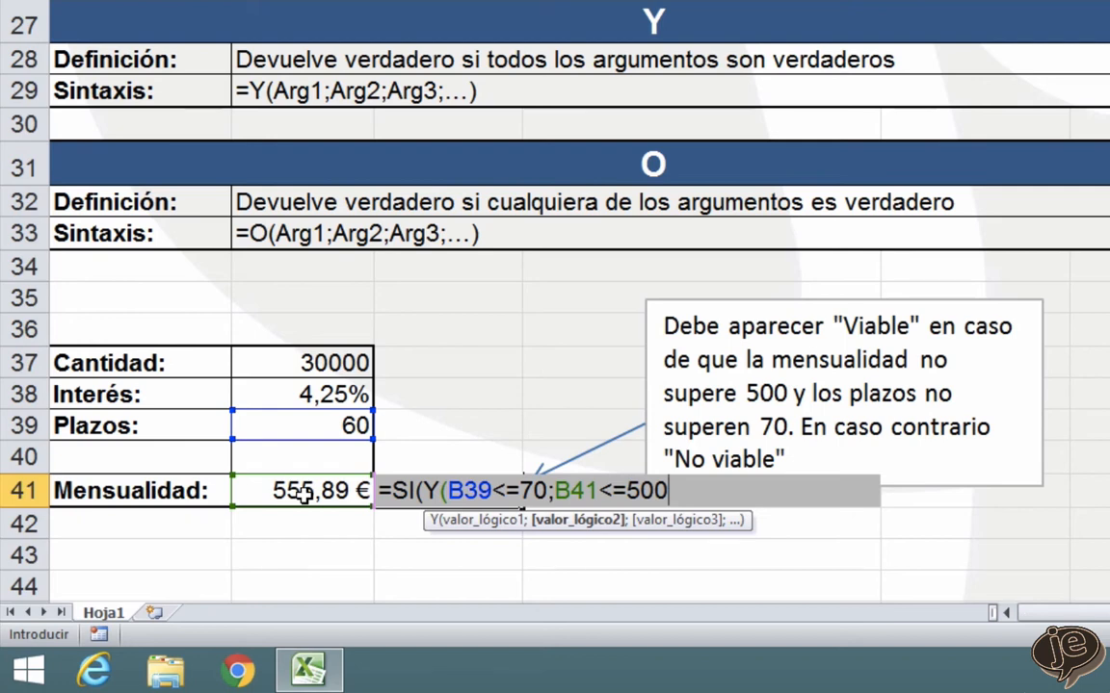
type(")")
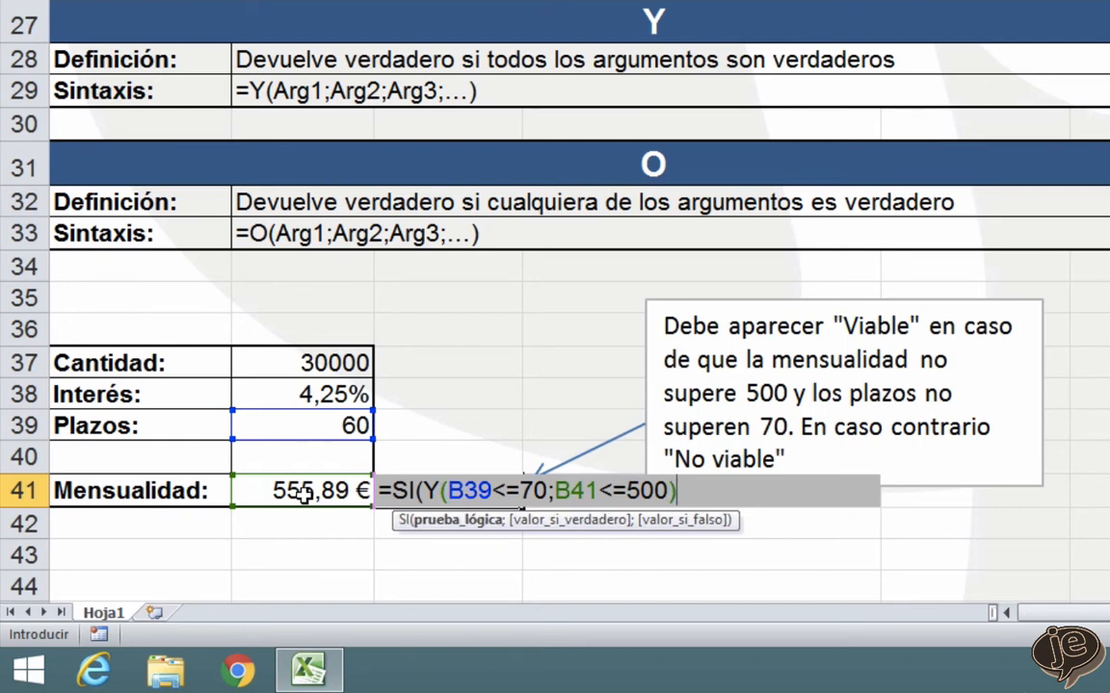
type(";")
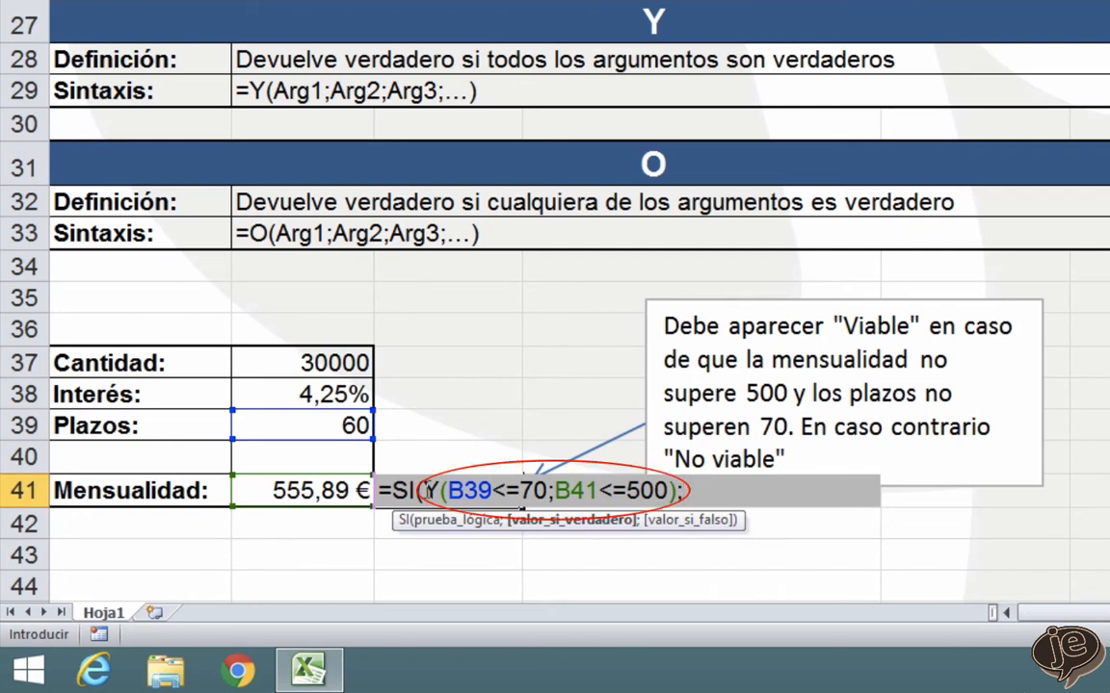
left_click_drag(424, 491, 677, 491)
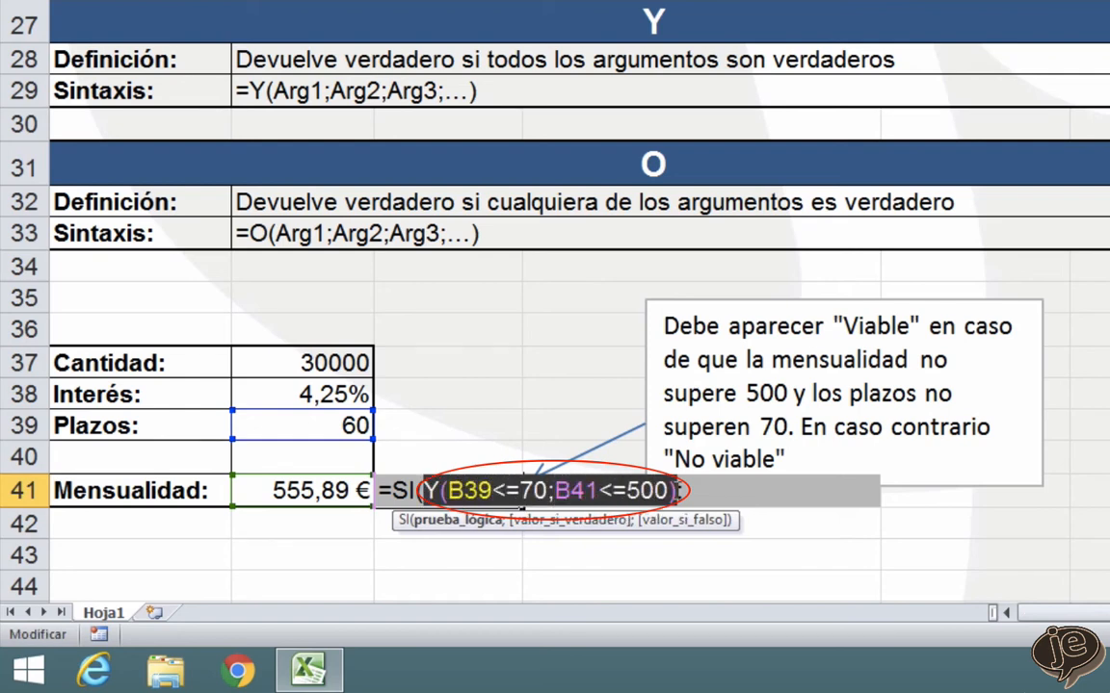
left_click(672, 492)
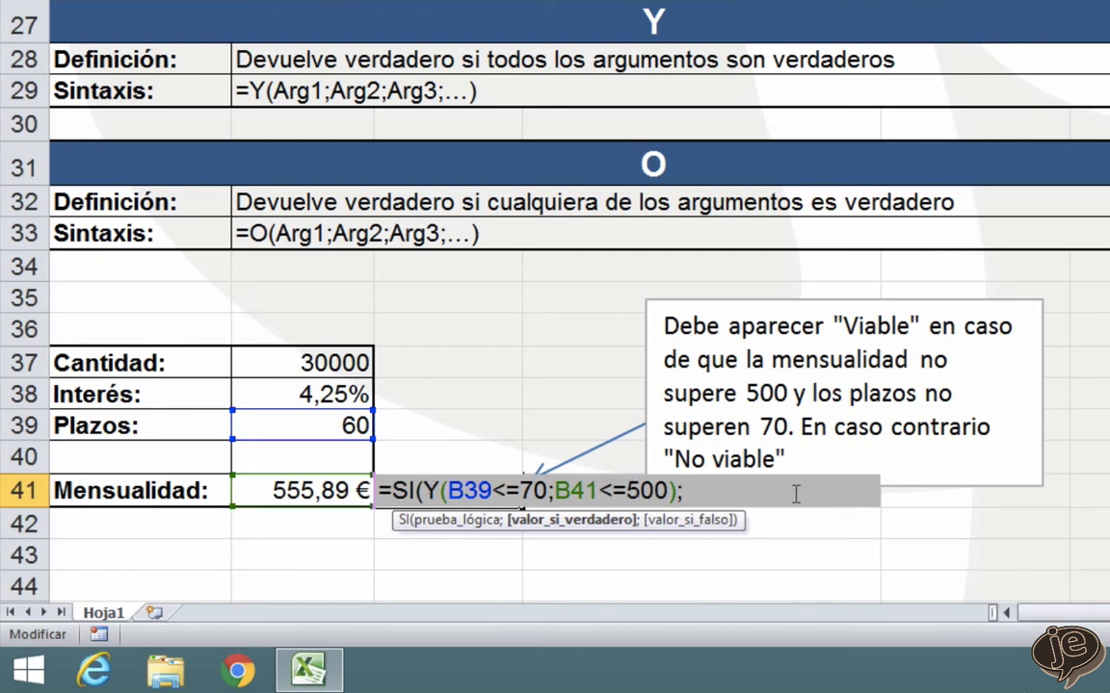
Complete the C41 formula with "VIABLE" as the true result and "NO VIABLE" as the false result, and enter it.
type("\"VIAB")
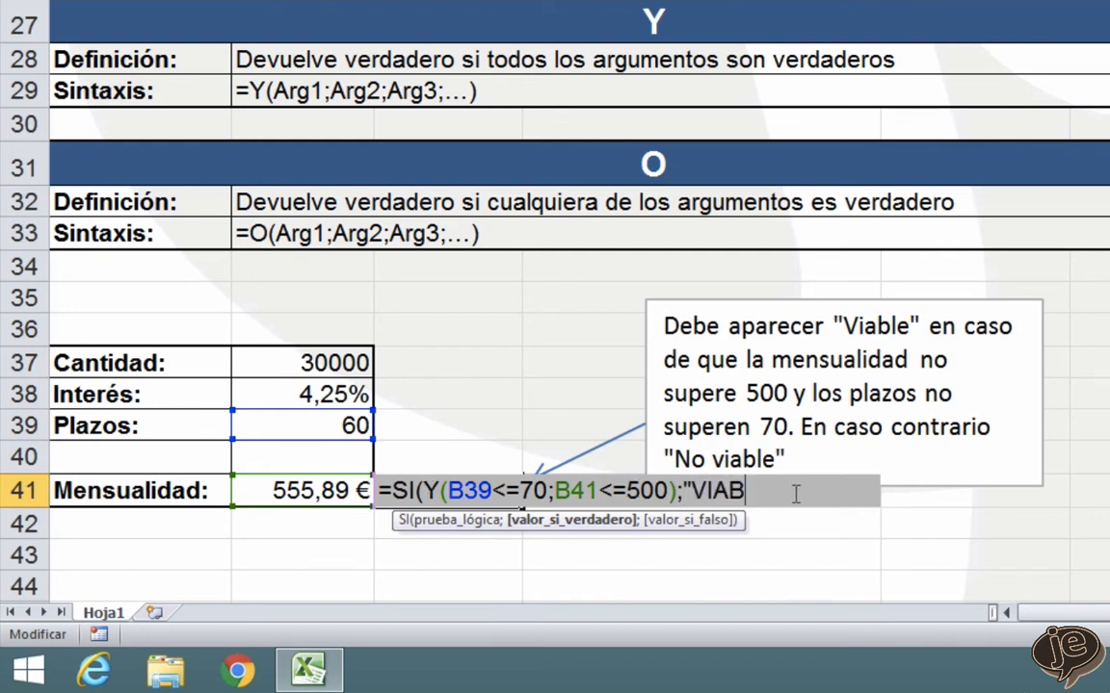
type("LE\"")
type(";")
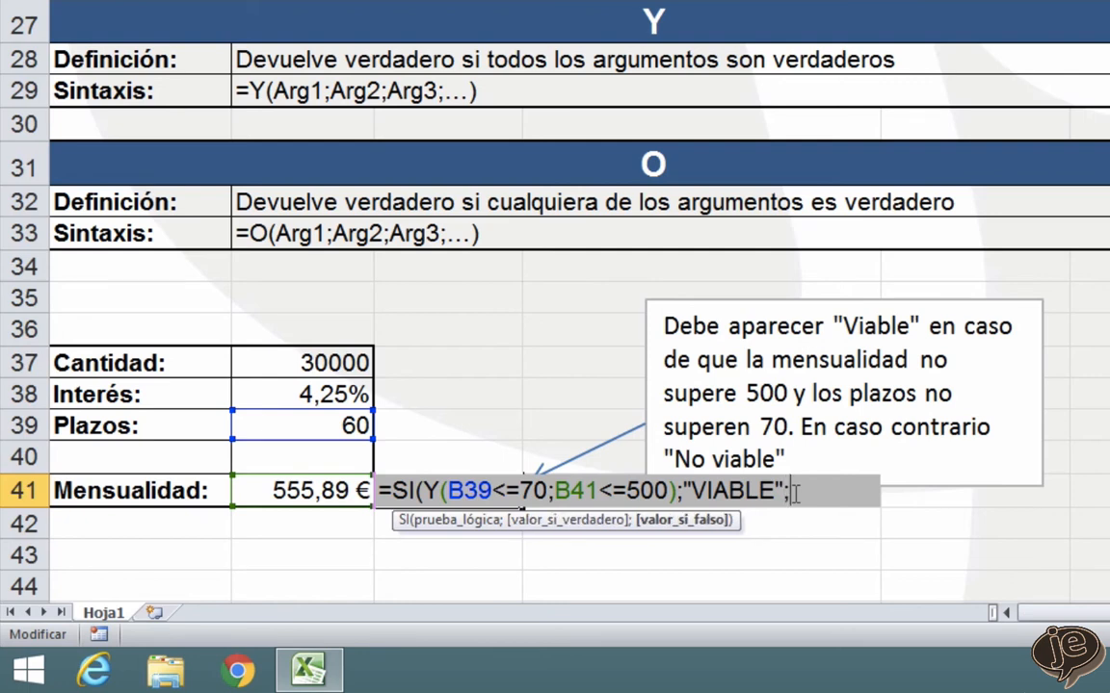
type("\"NO VIABLE")
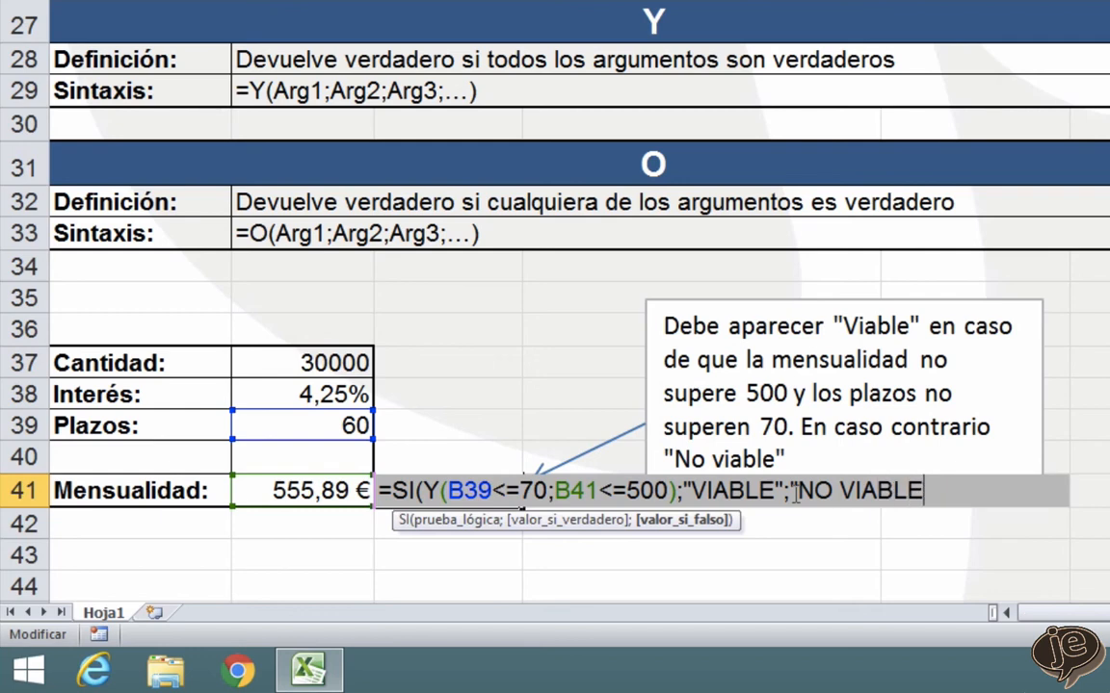
type("\")")
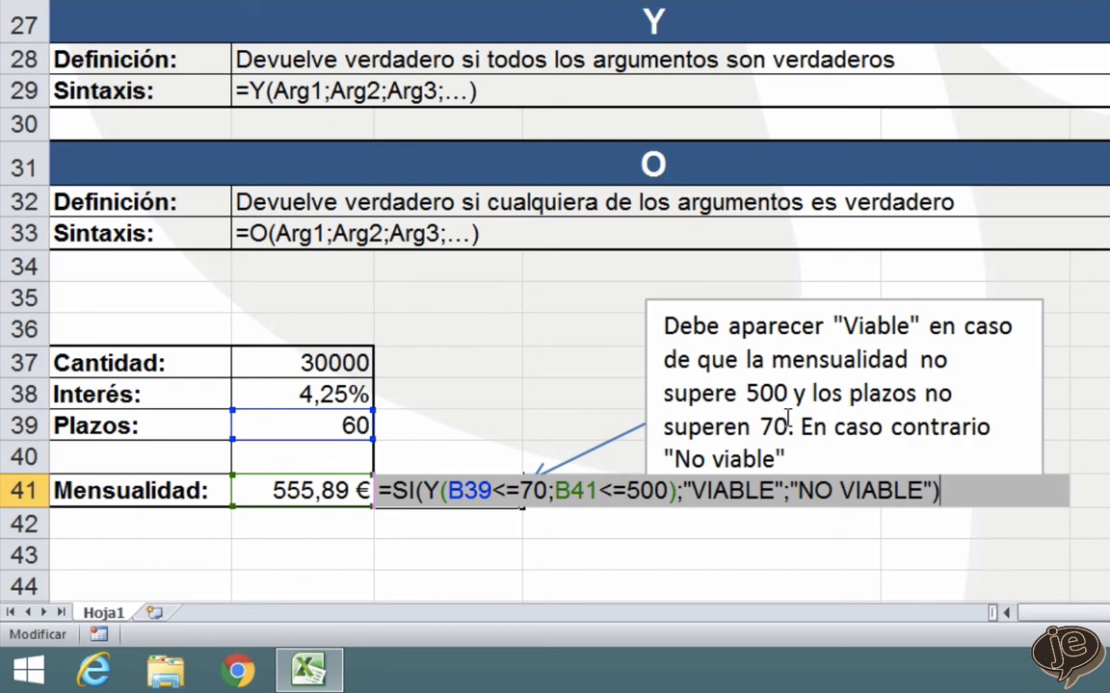
key("Return")
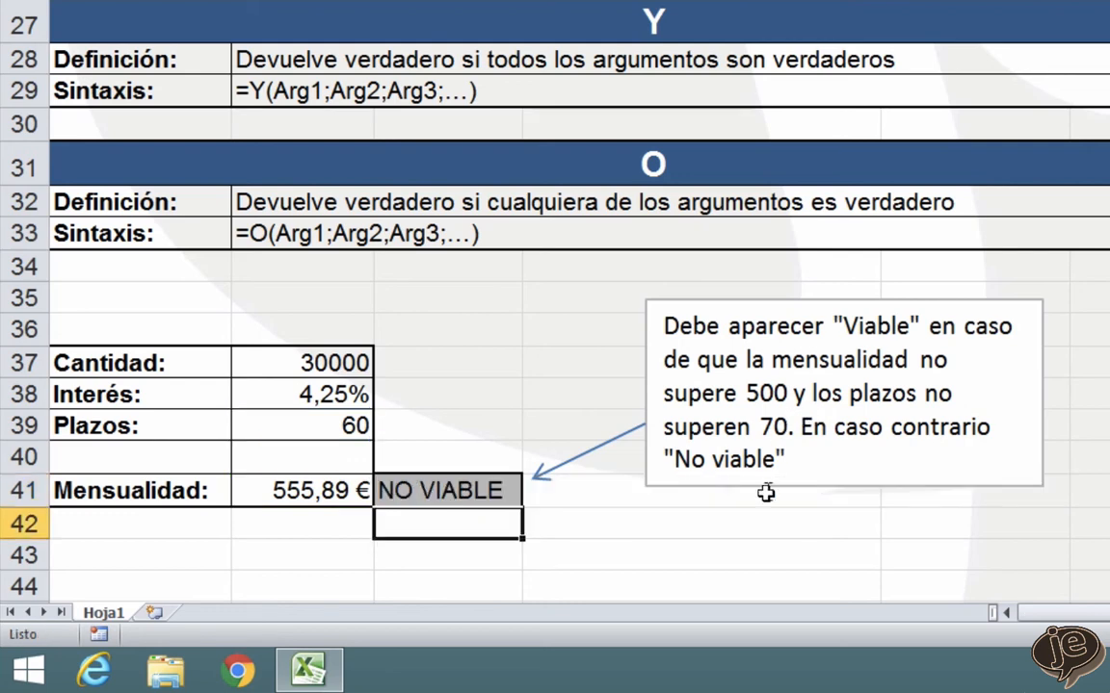
Test the viability formula by setting the Plazos value in B39 to 65 and finally to 68.
left_click(561, 576)
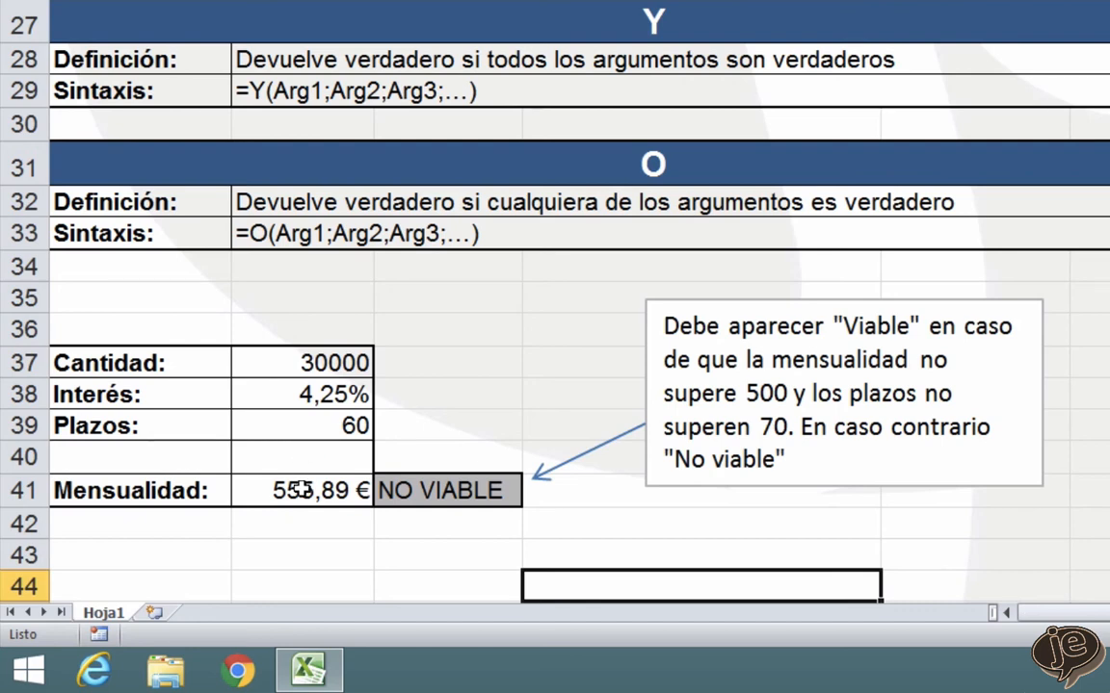
left_click(309, 426)
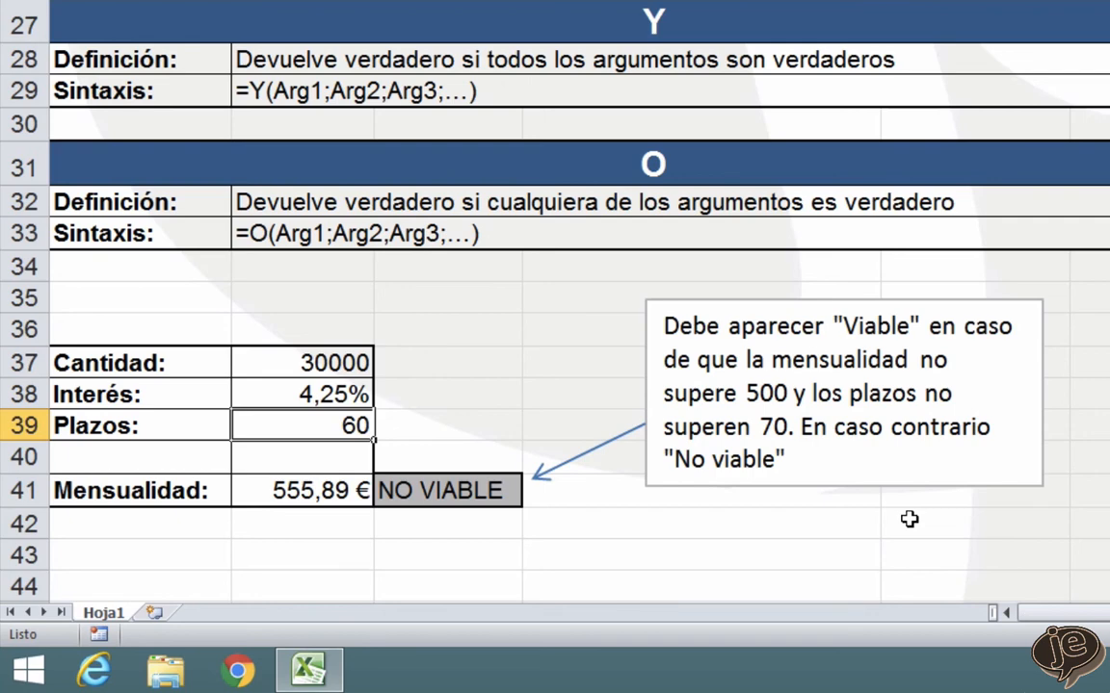
type("65")
key("Return")
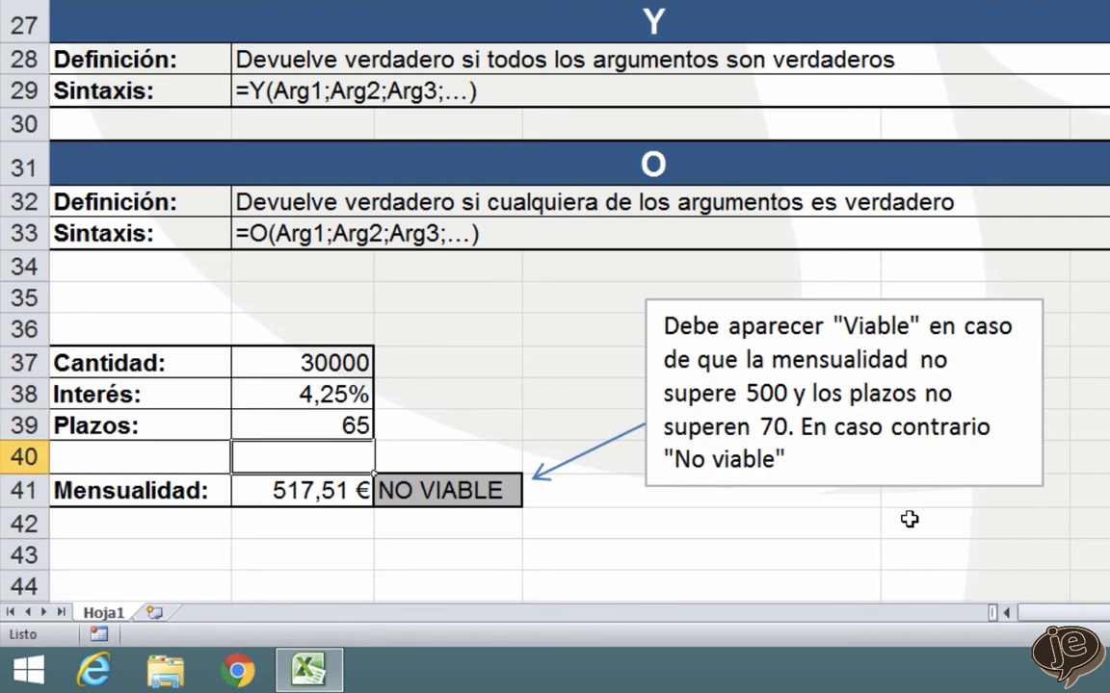
left_click(320, 426)
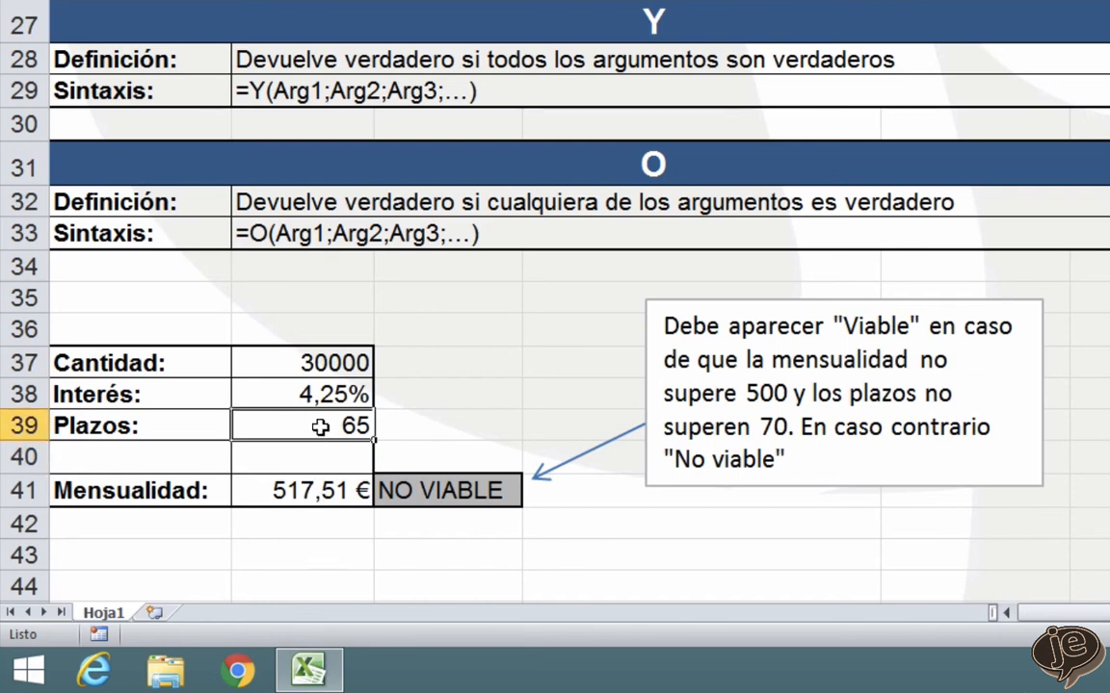
type("68")
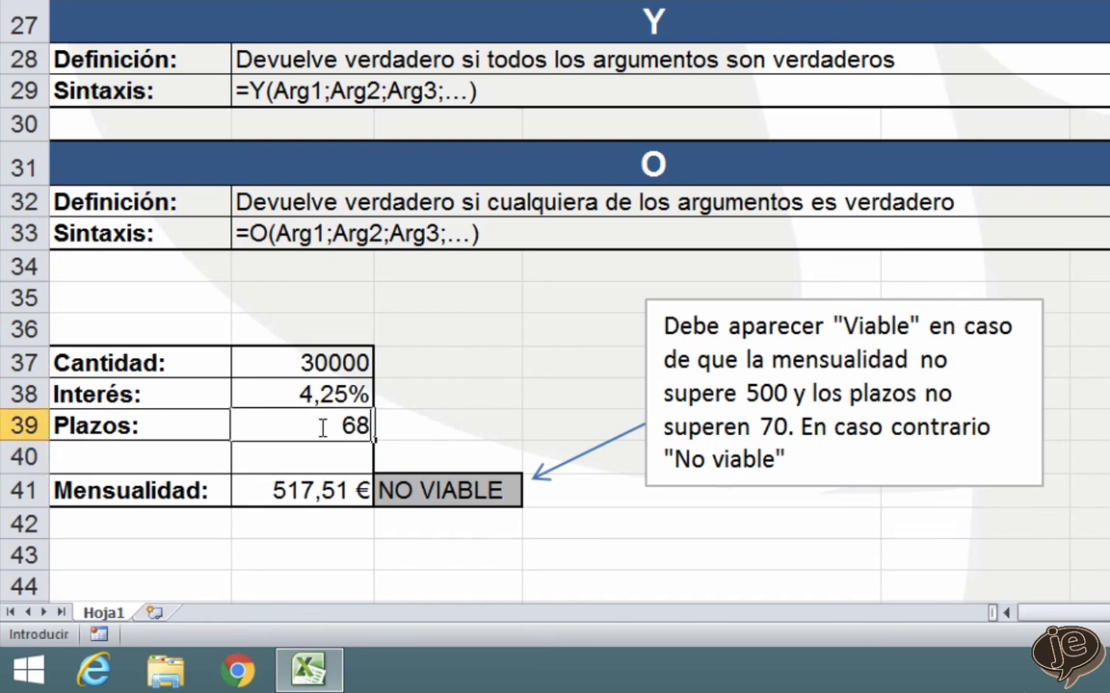
key("Return")
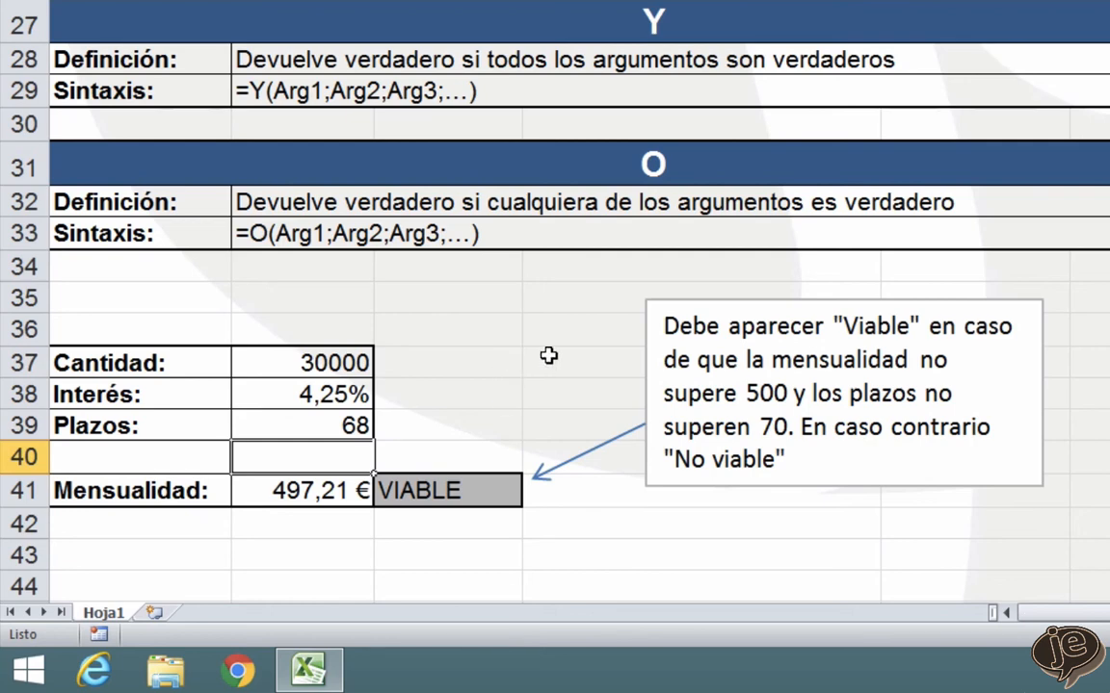
scroll(548, 356, "up", 2)
scroll(548, 356, "down", 2)
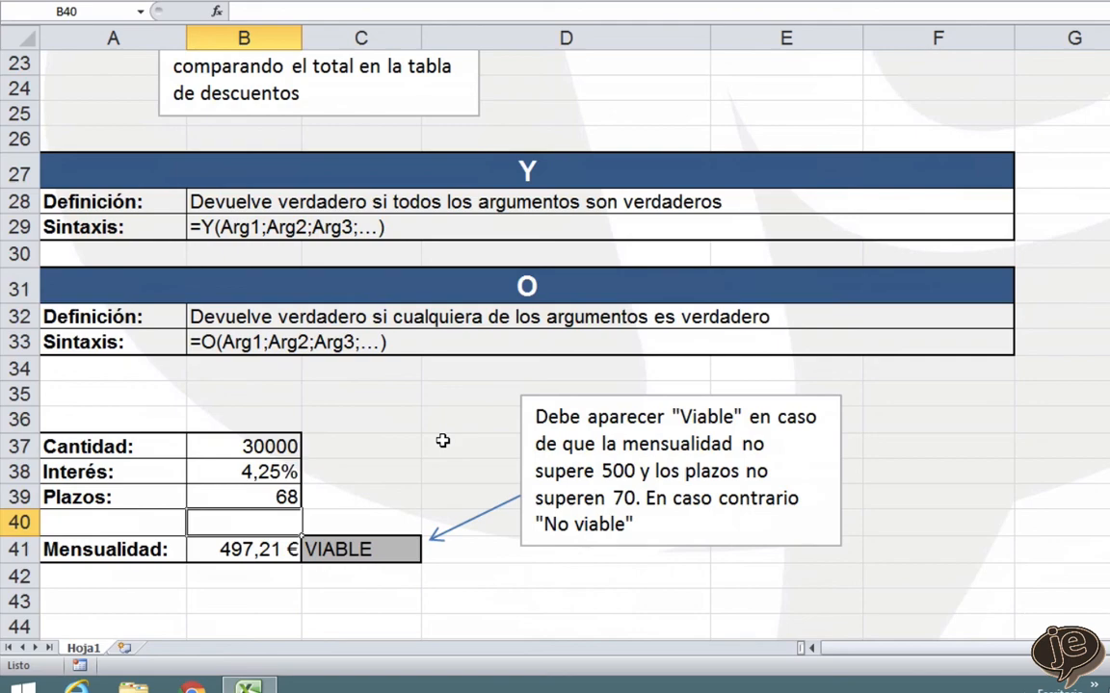
scroll(443, 441, "up", 4)
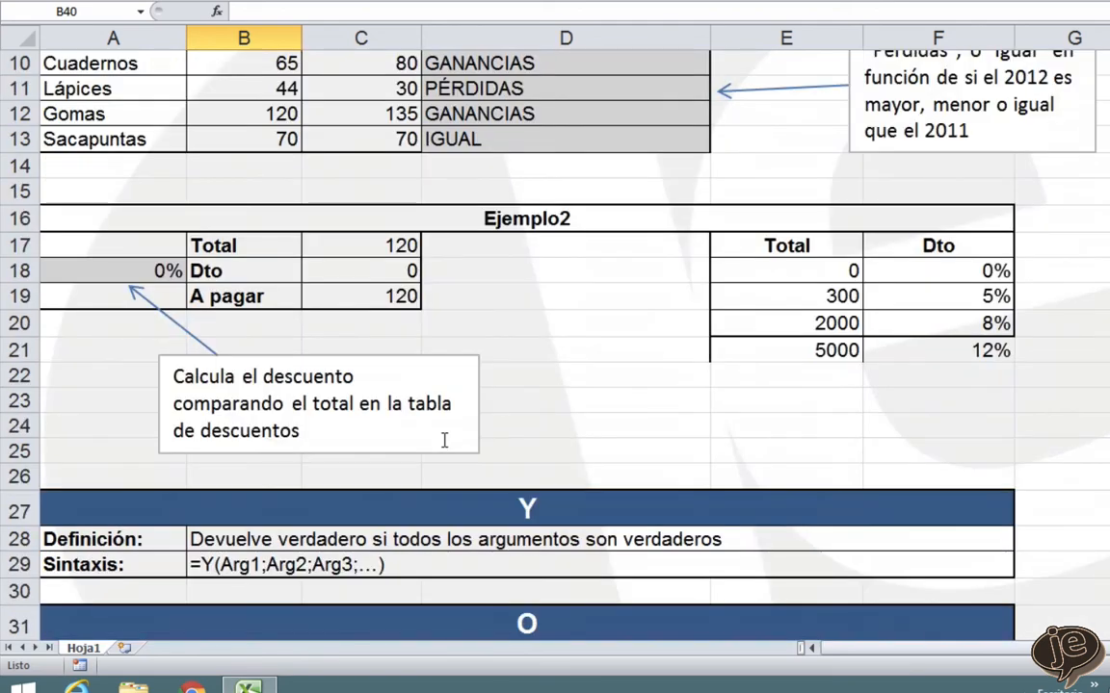
scroll(537, 373, "up", 3)
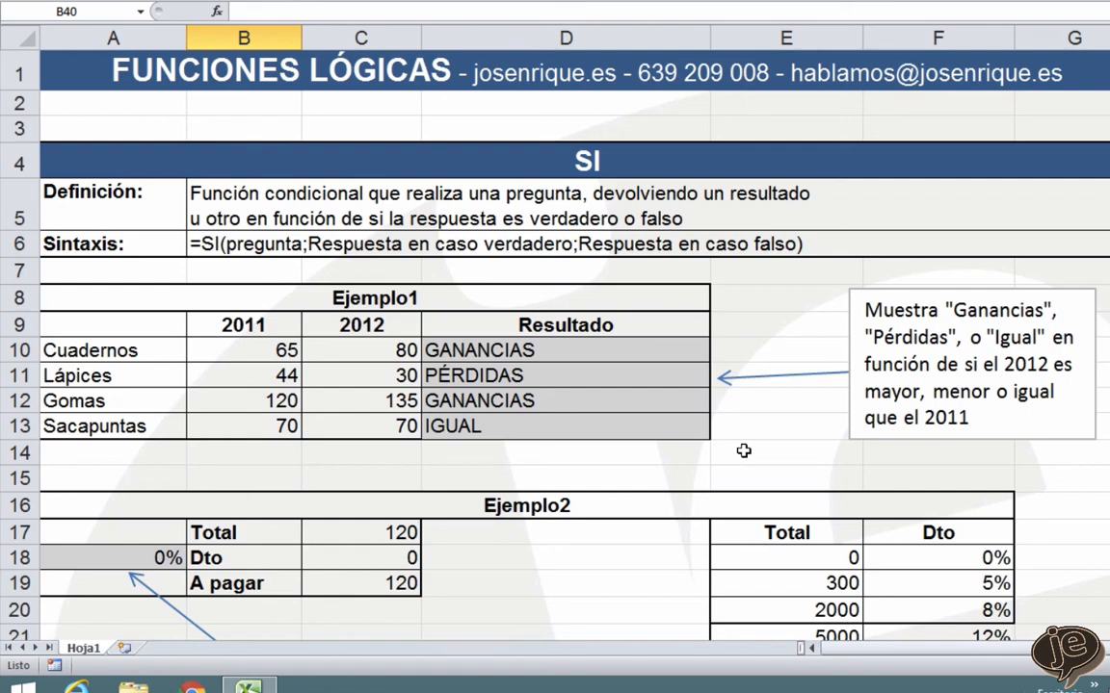
Inspect the viability formula in C41, highlighting the nested Y function that serves as the logical test of SI.
scroll(756, 460, "down", 7)
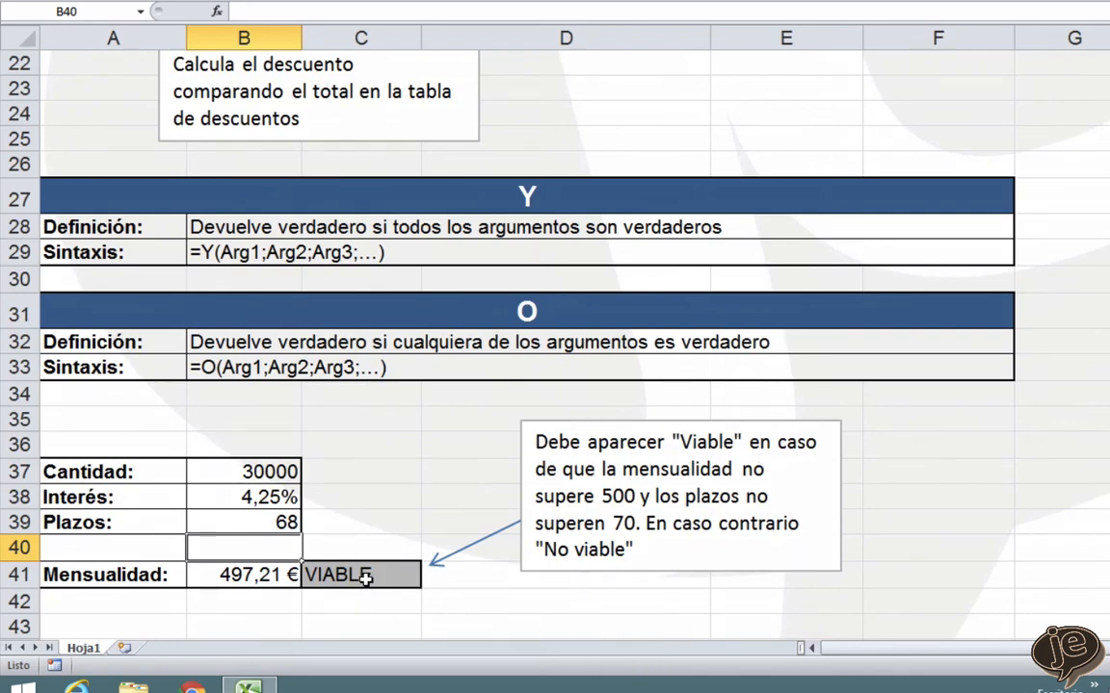
scroll(366, 576, "down", 1)
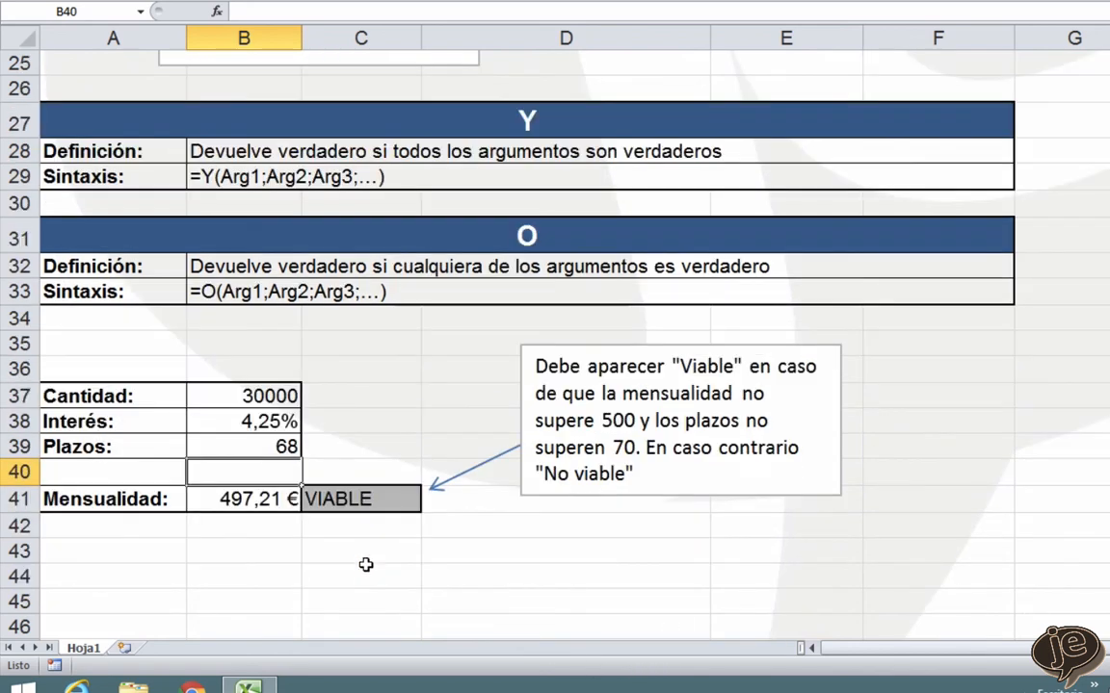
double_click(362, 500)
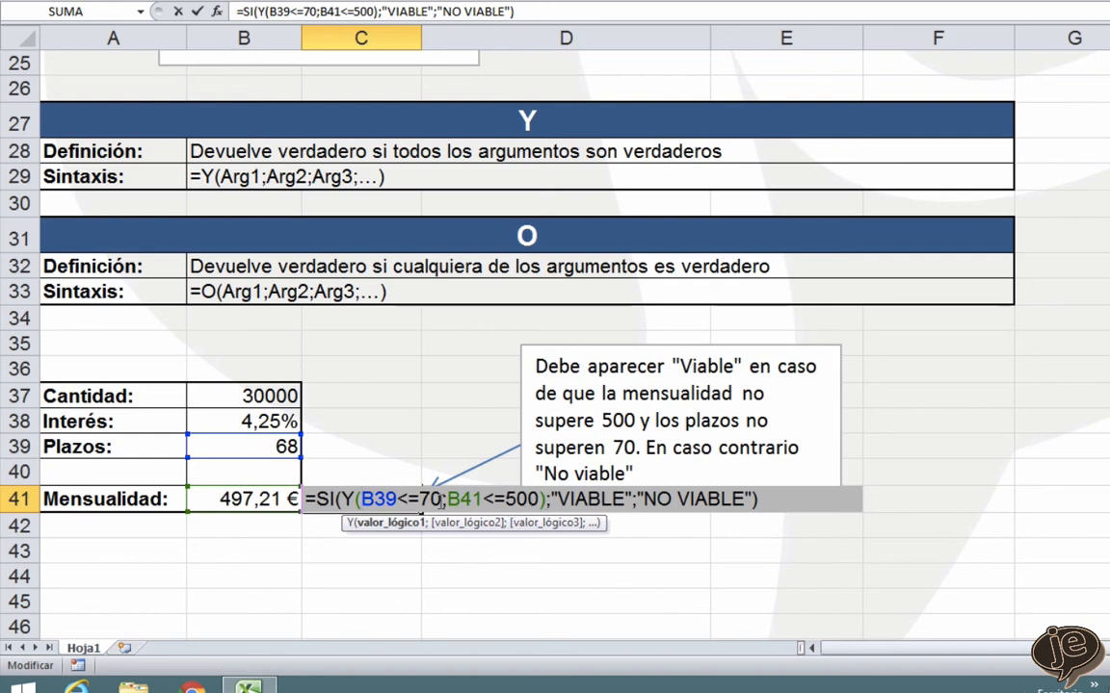
left_click(540, 498)
left_click_drag(540, 499, 343, 499)
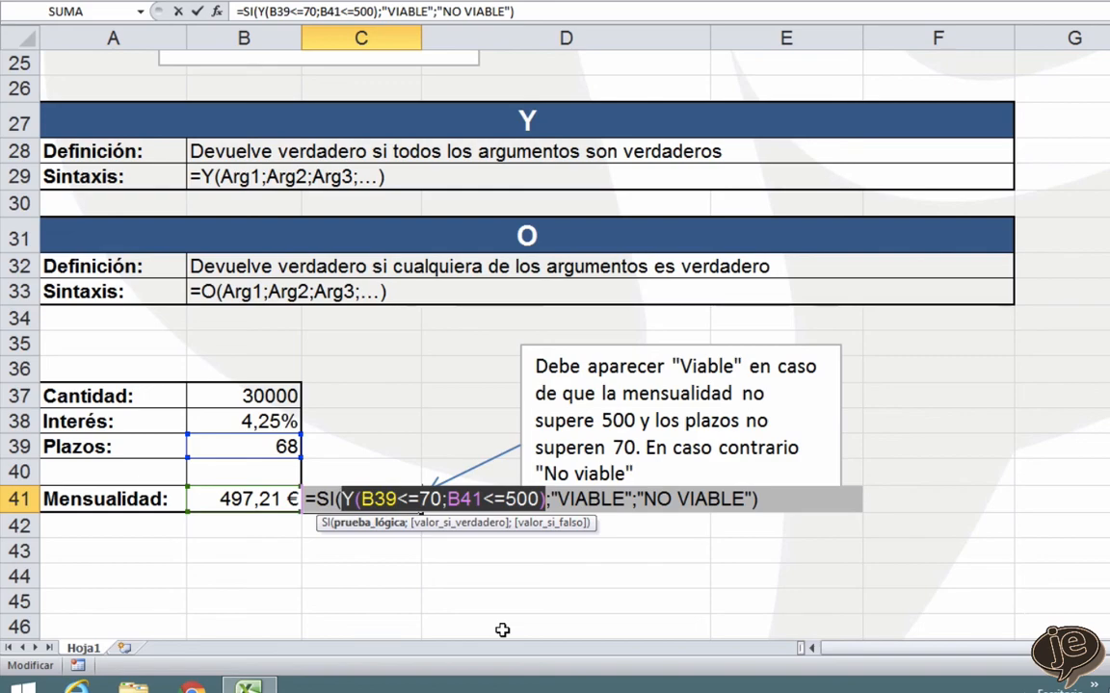
key("Return")
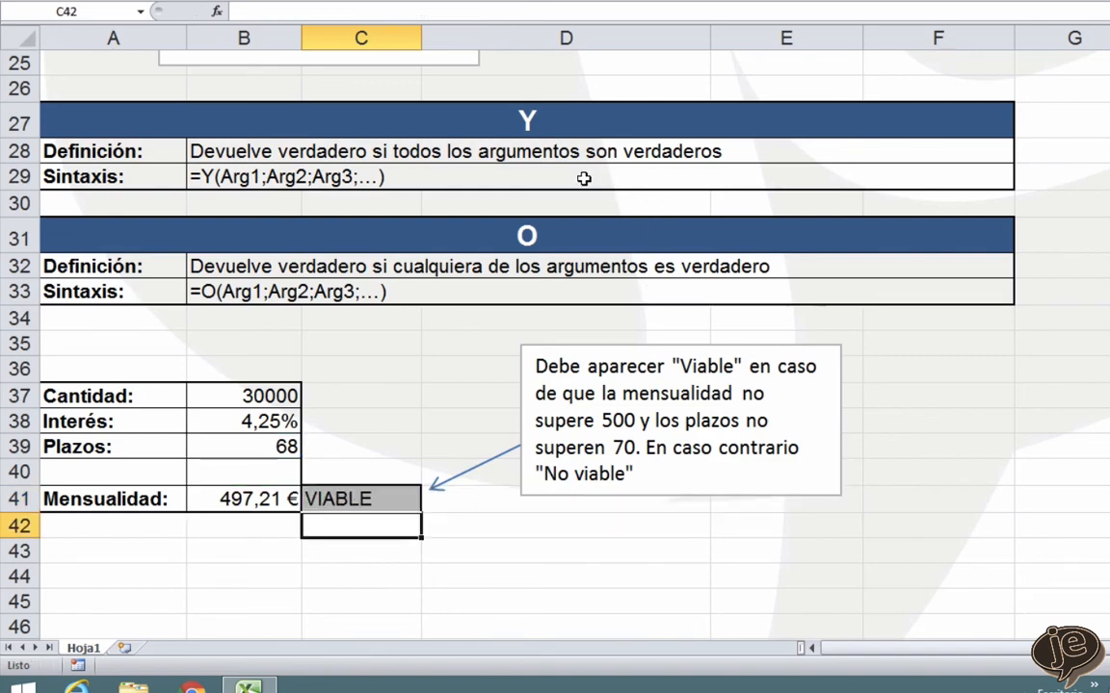
scroll(579, 181, "up", 8)
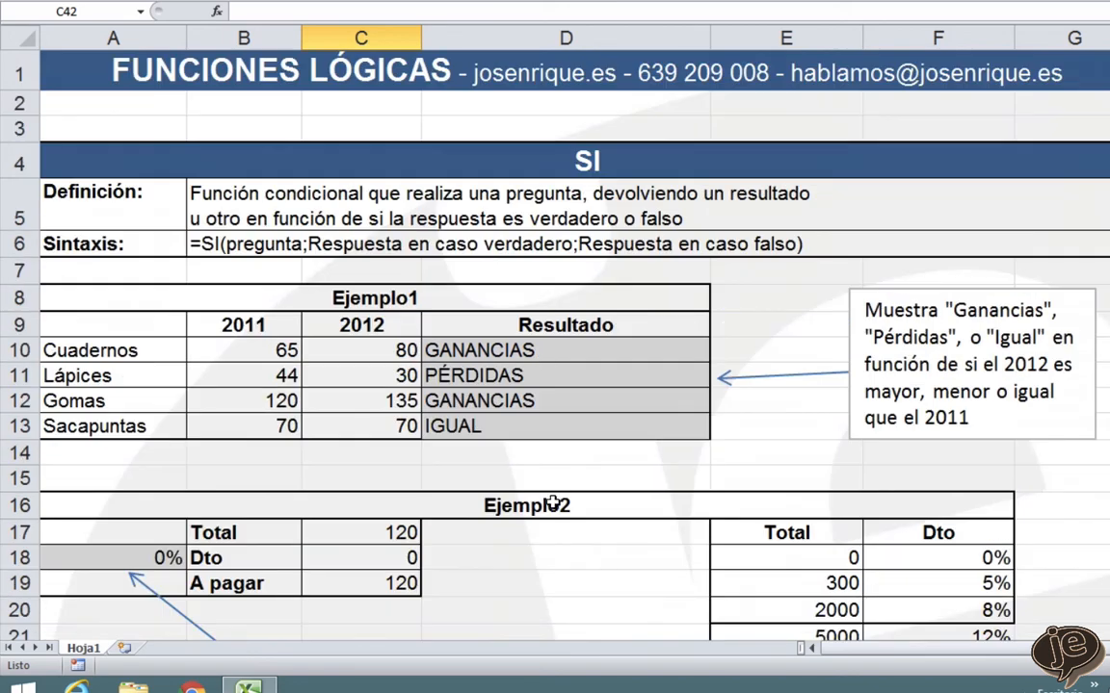
scroll(562, 538, "down", 3)
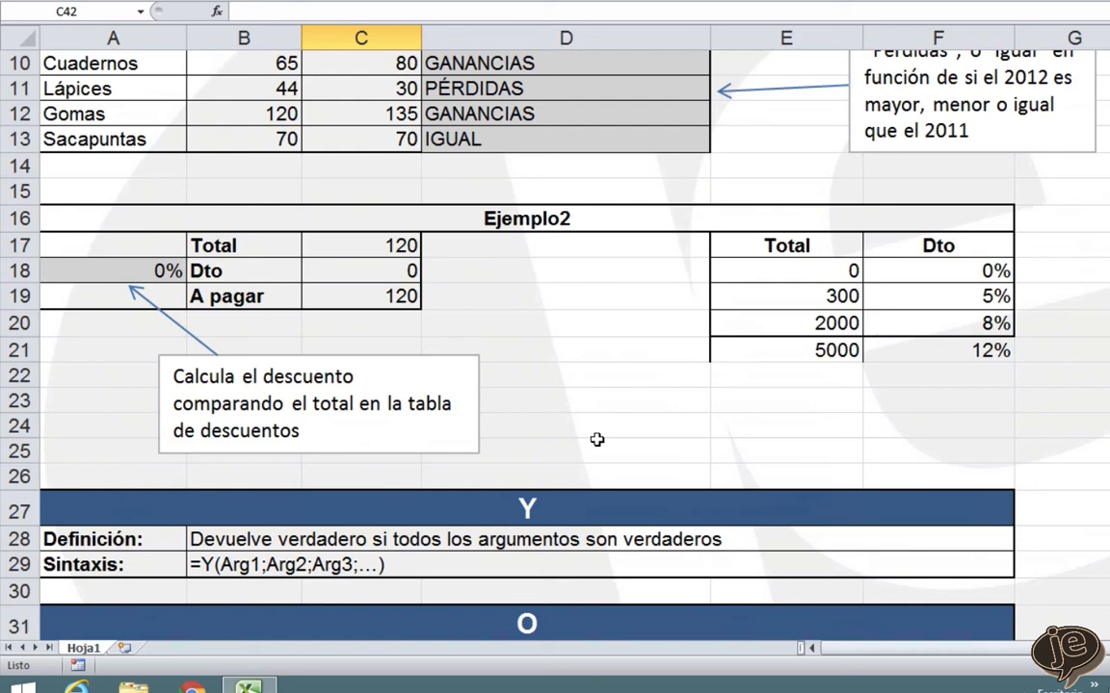
scroll(584, 349, "up", 3)
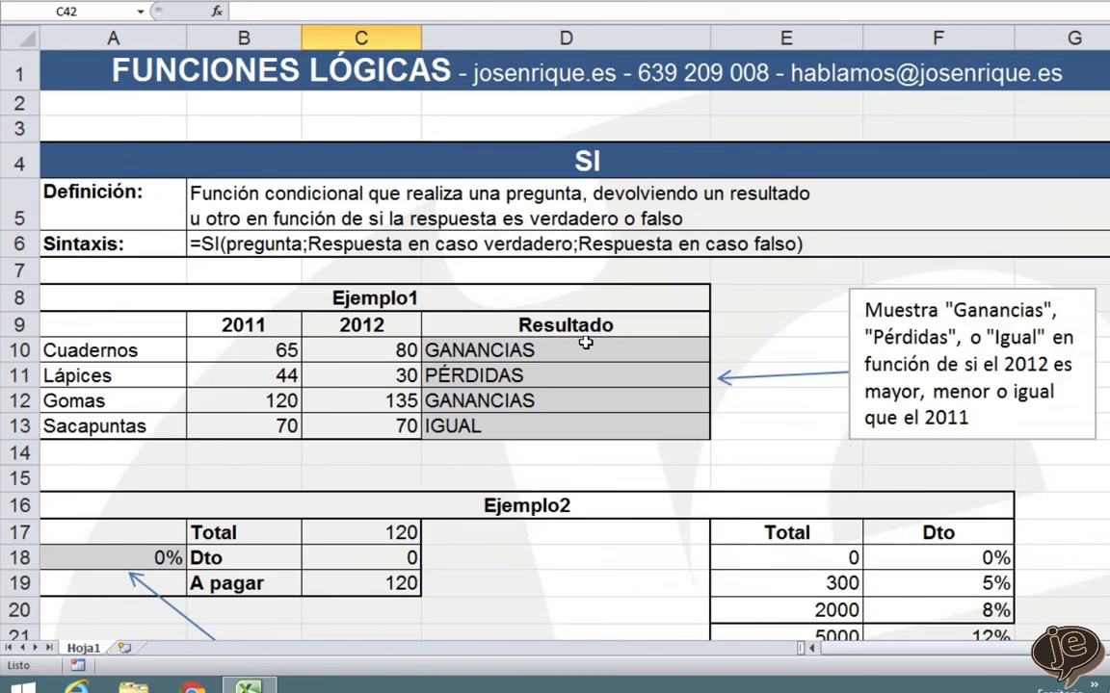